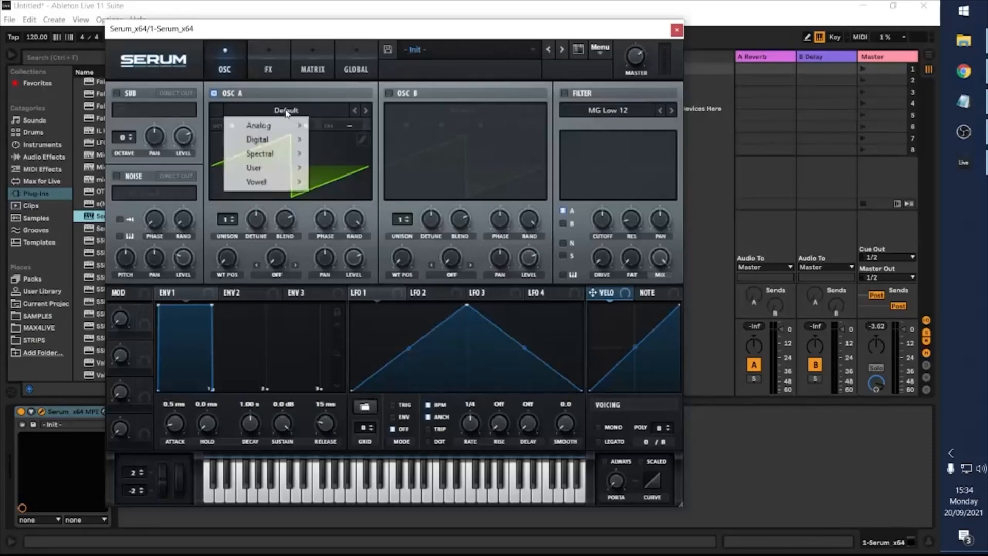
Load the Reesey Mess 1 [SL] spectral wavetable into oscillator A.
mouse_move(270, 125)
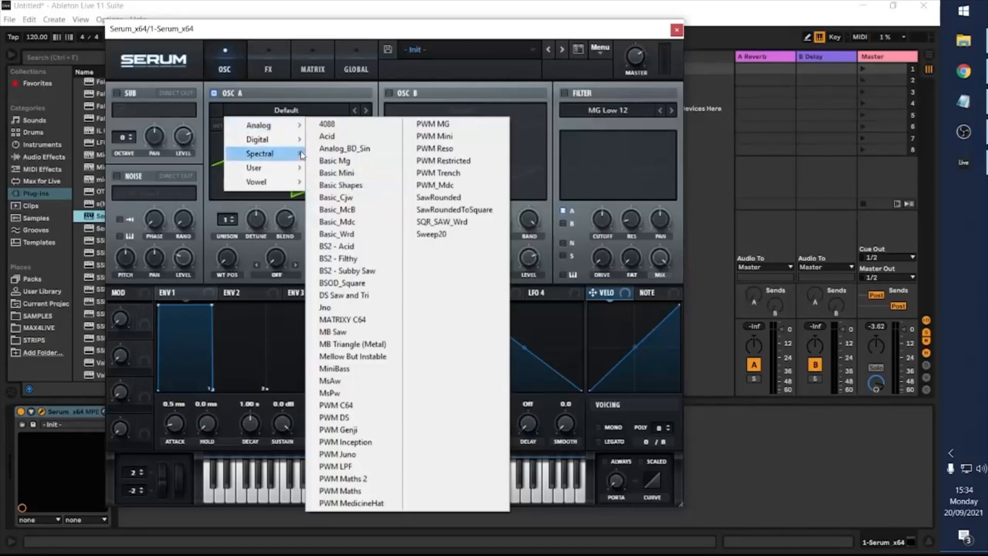
mouse_move(283, 161)
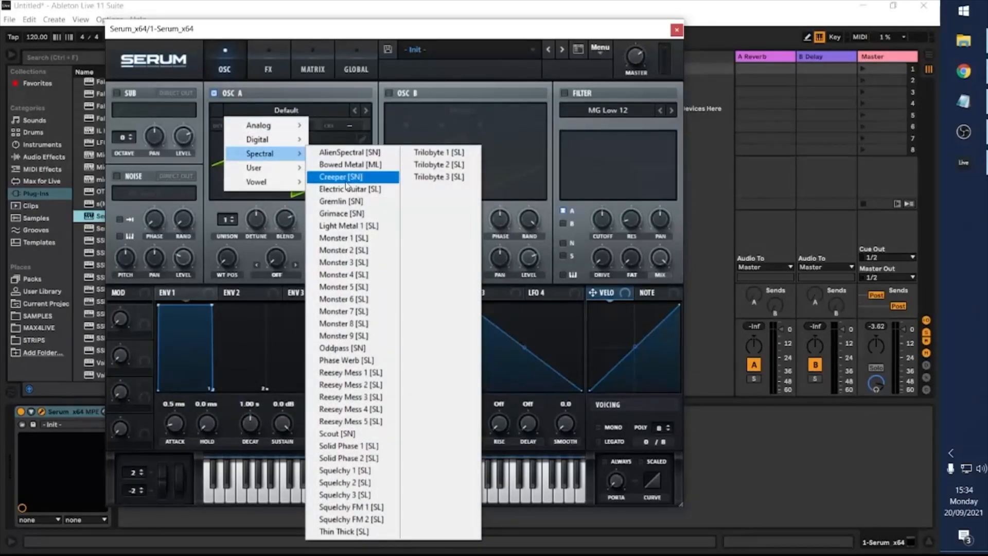
click(346, 372)
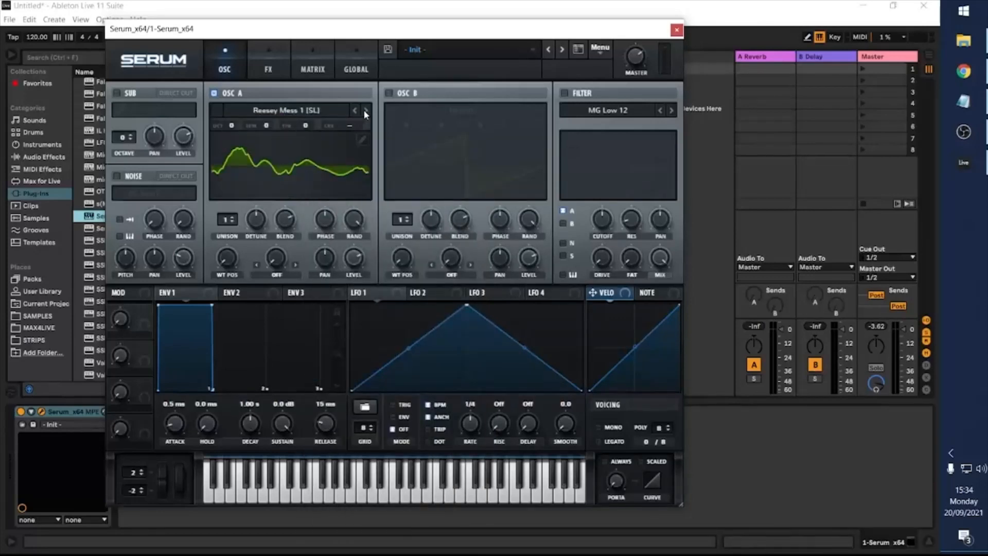
Modulate oscillator A's wavetable position with LFO 1, adjusting the modulation depth and the base position.
drag(230, 258, 252, 261)
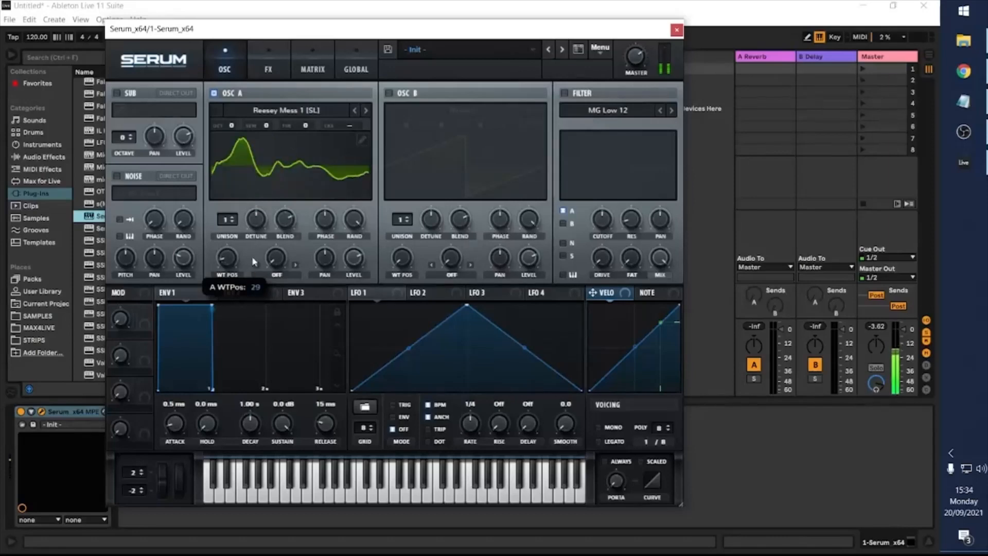
drag(248, 119, 230, 208)
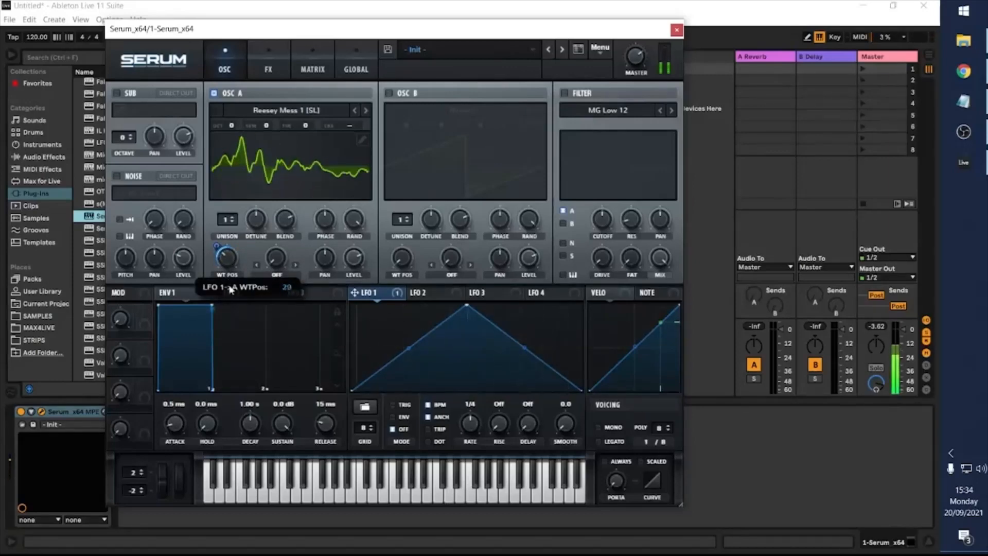
mouse_move(229, 259)
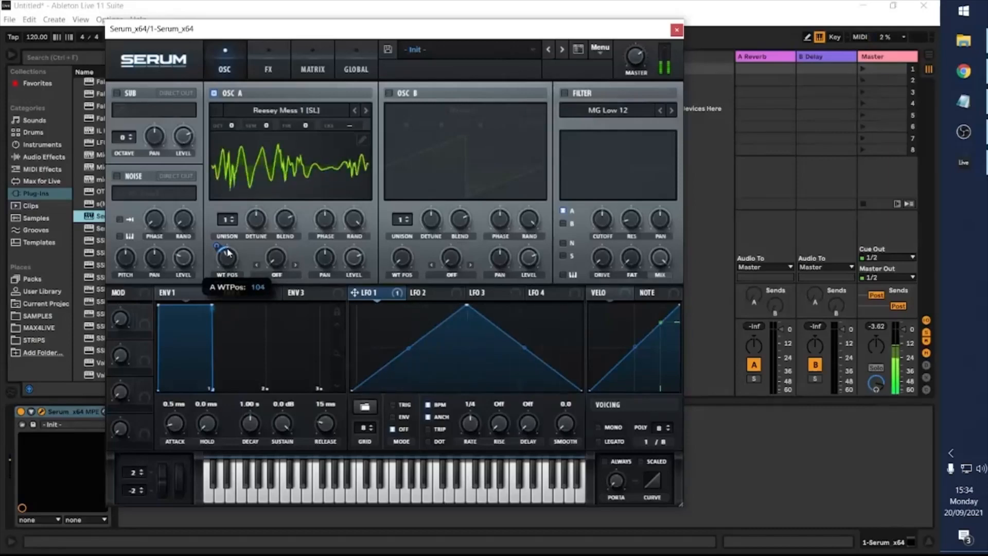
drag(230, 258, 230, 260)
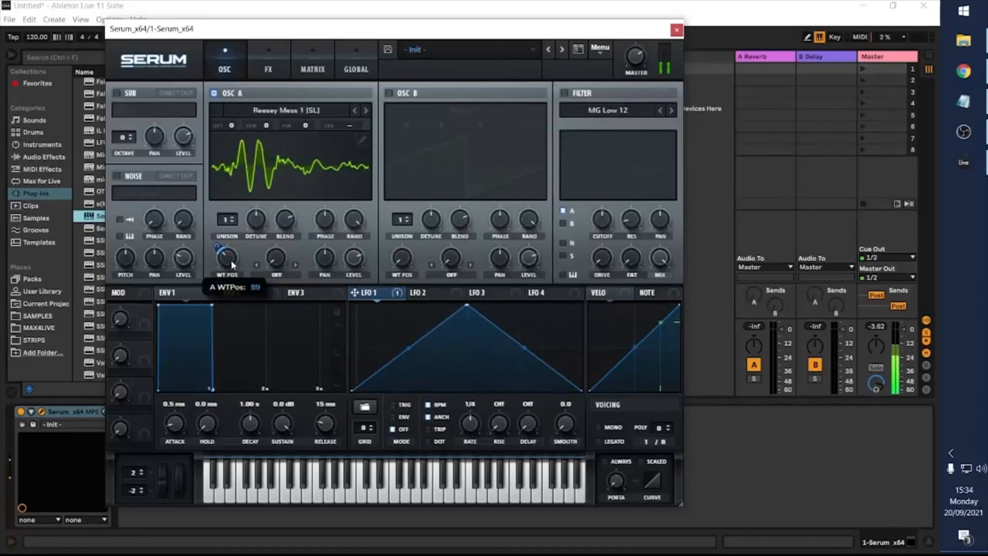
drag(230, 260, 235, 260)
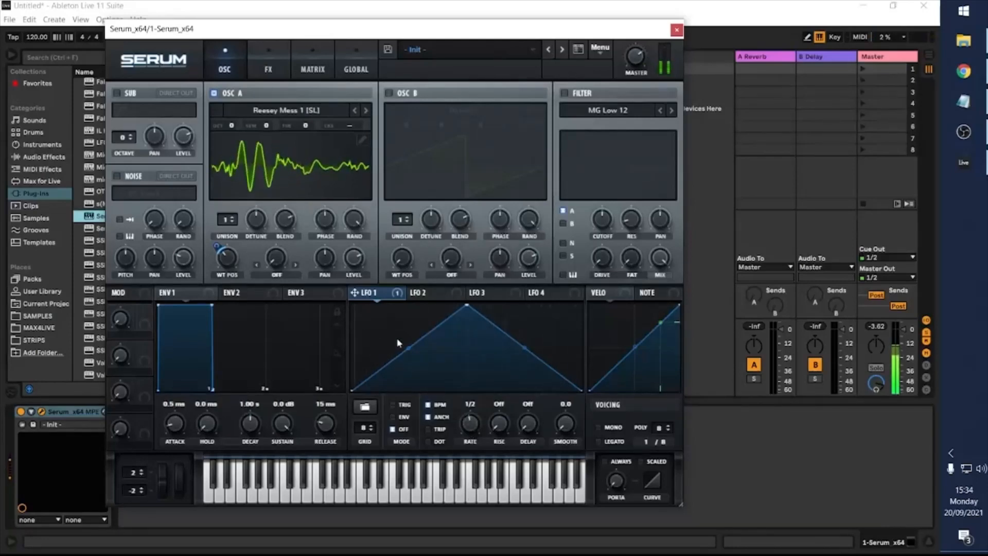
Redraw LFO 1 with a full-height start falling to a low valley, followed by two uneven peaks.
drag(466, 306, 352, 305)
double_click(401, 359)
drag(402, 362, 406, 386)
double_click(424, 326)
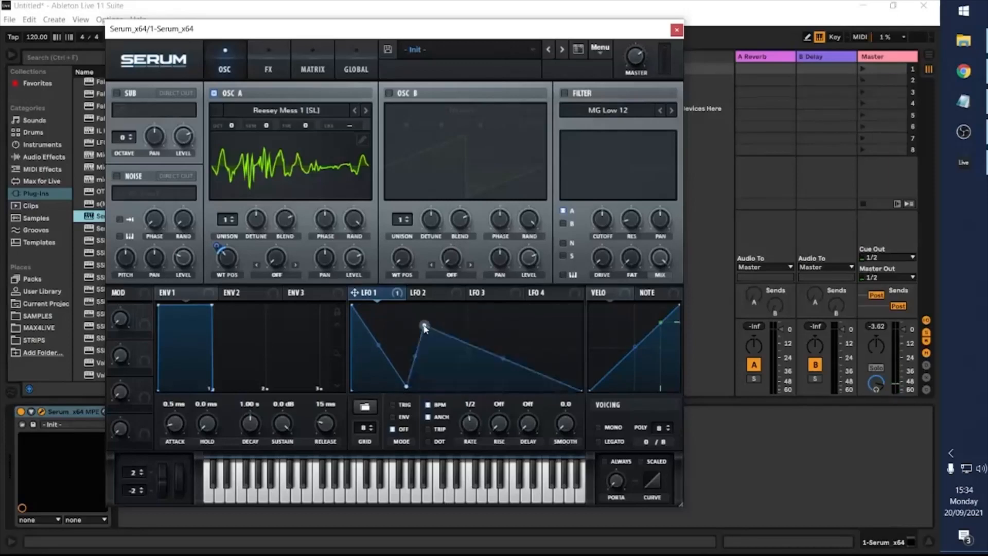
double_click(478, 317)
double_click(528, 372)
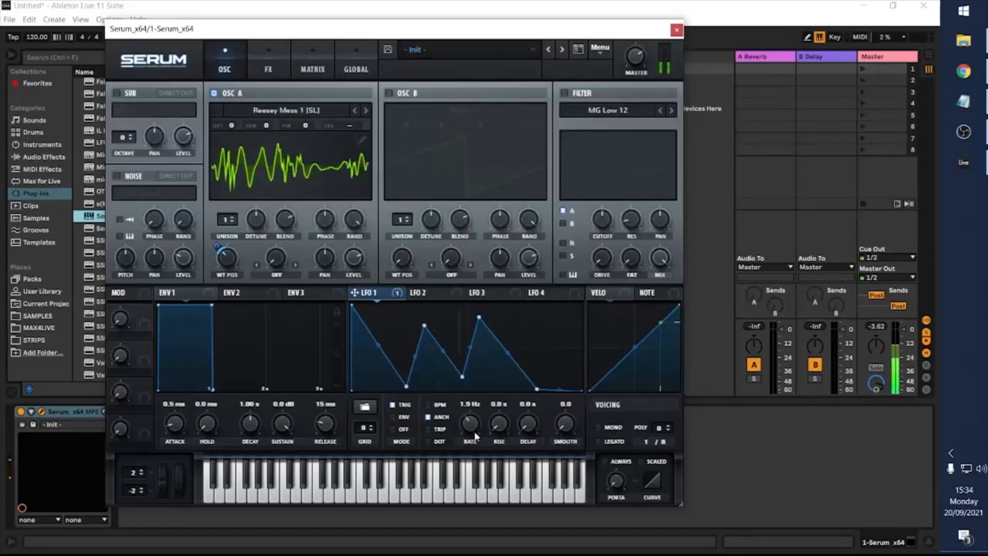
Bend several LFO 1 segments into curves, raise its end point to about mid-height, and set its rate to 1.1 Hz.
drag(473, 428, 472, 432)
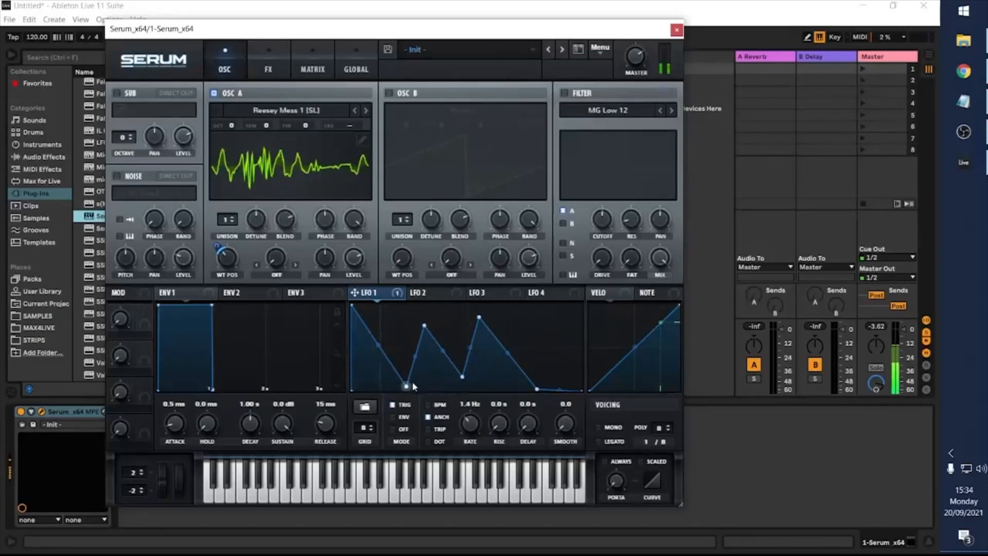
drag(414, 357, 378, 329)
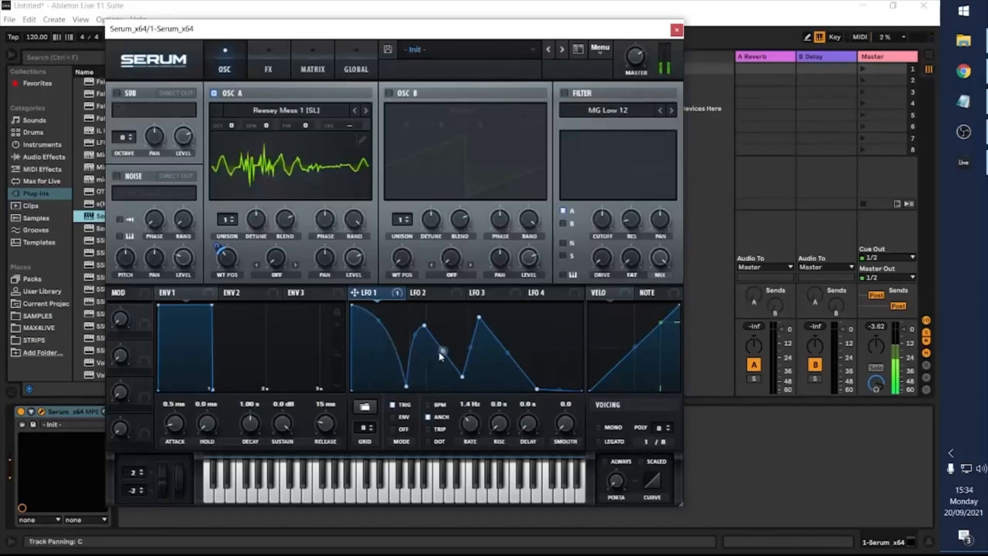
drag(470, 348, 588, 340)
double_click(562, 337)
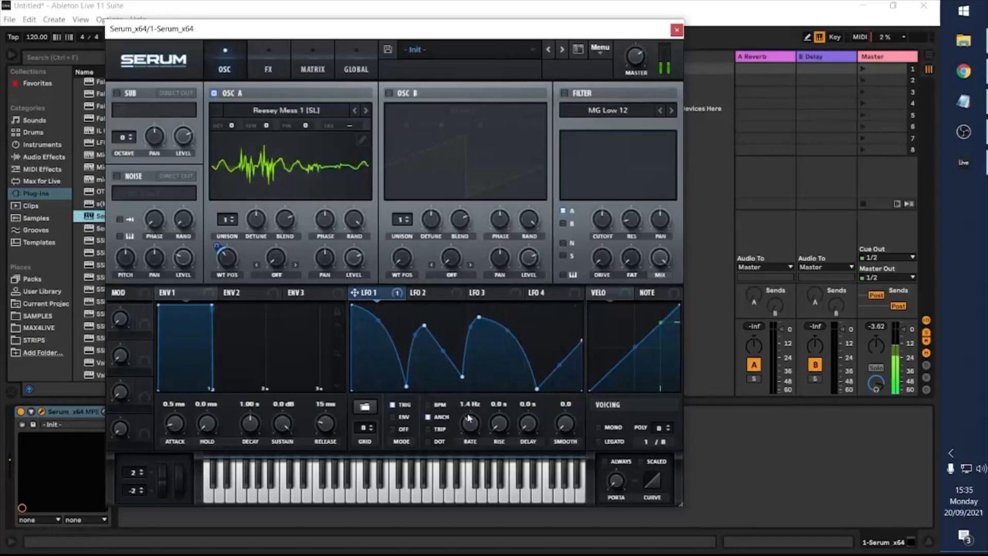
drag(468, 417, 474, 426)
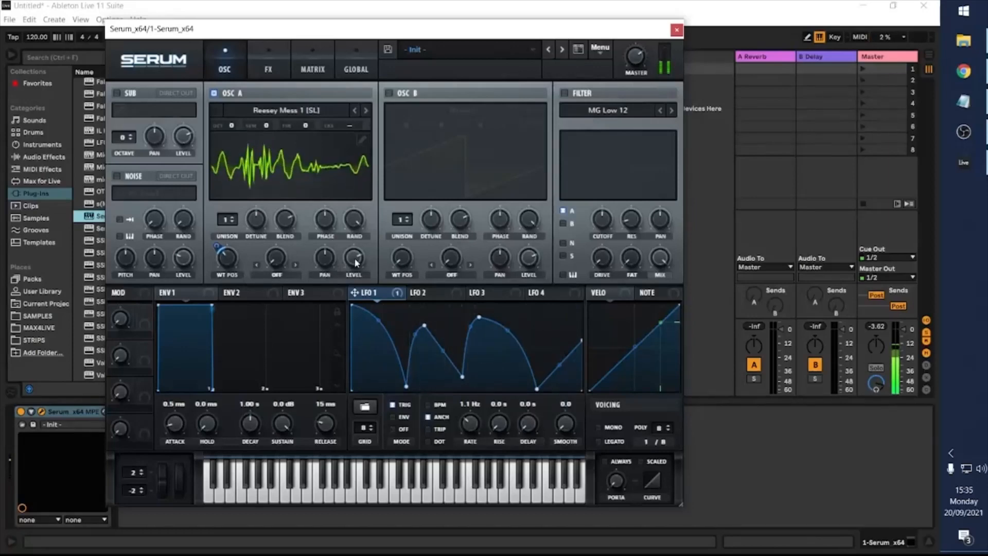
Modulate oscillator A's level with LFO 1, and give the oscillator 4 unison voices with low detune and an adjusted phase.
drag(356, 262, 389, 451)
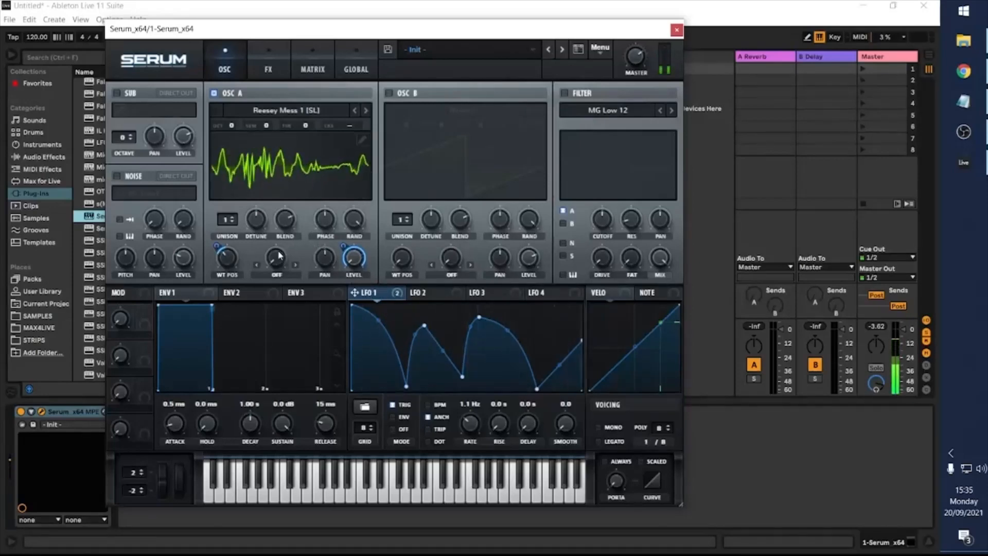
drag(230, 220, 225, 185)
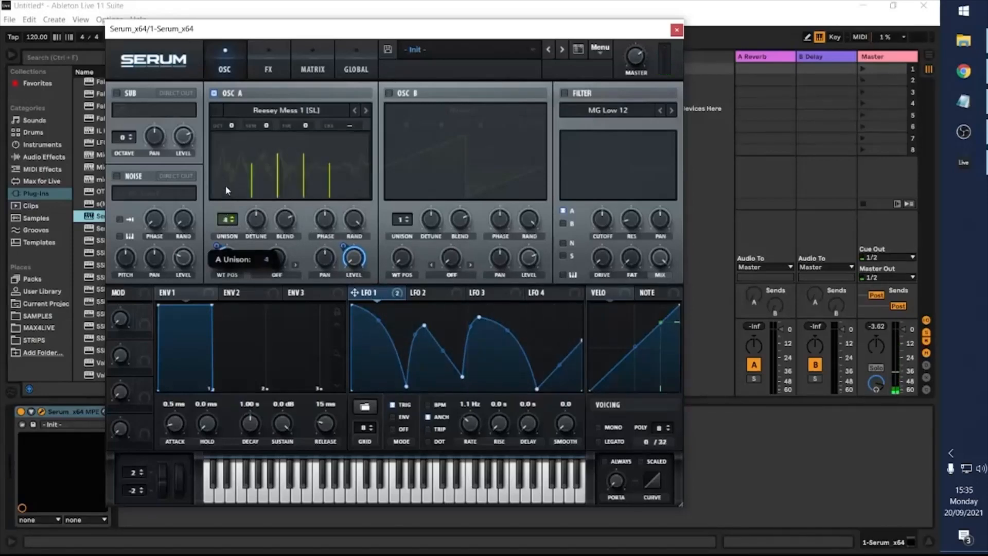
drag(257, 218, 260, 211)
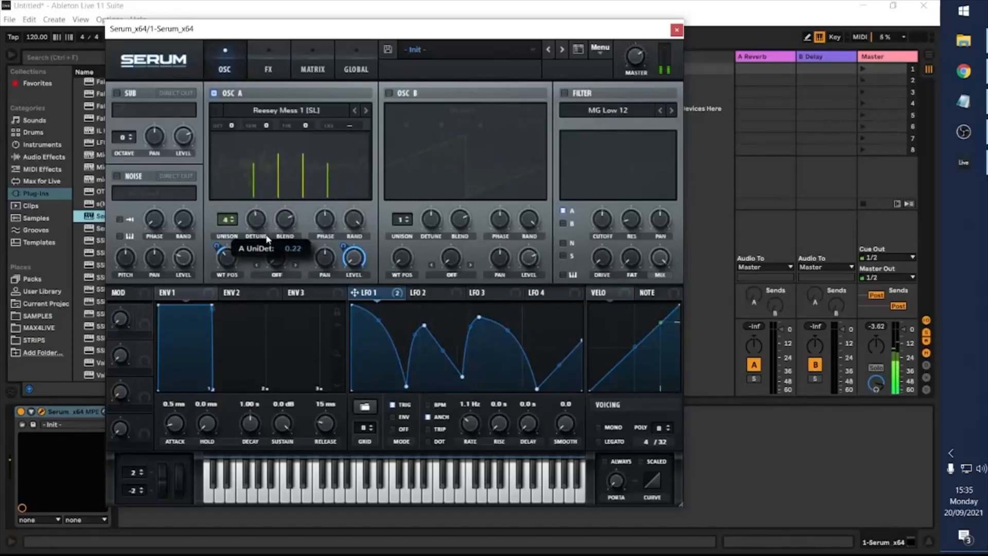
drag(269, 274, 269, 273)
drag(324, 222, 361, 372)
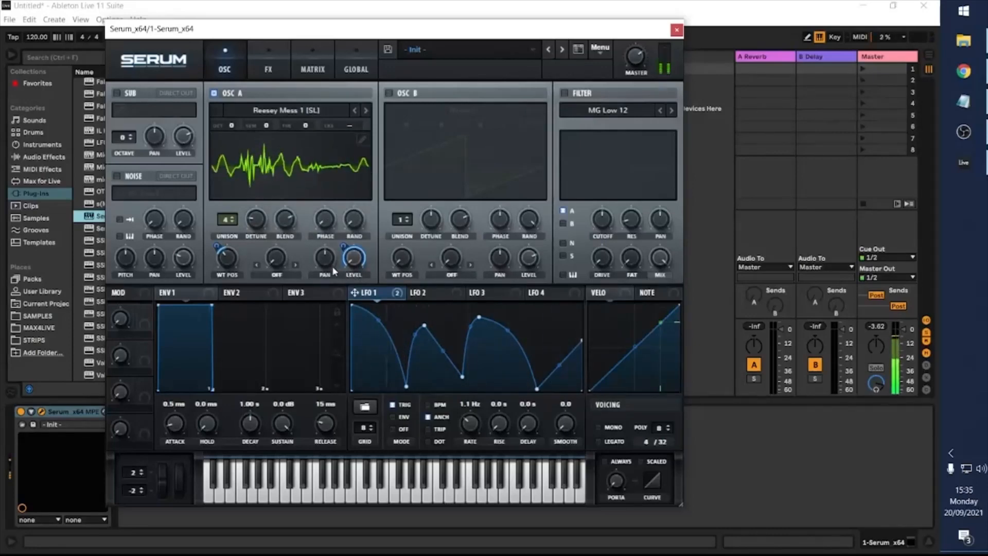
drag(323, 223, 337, 170)
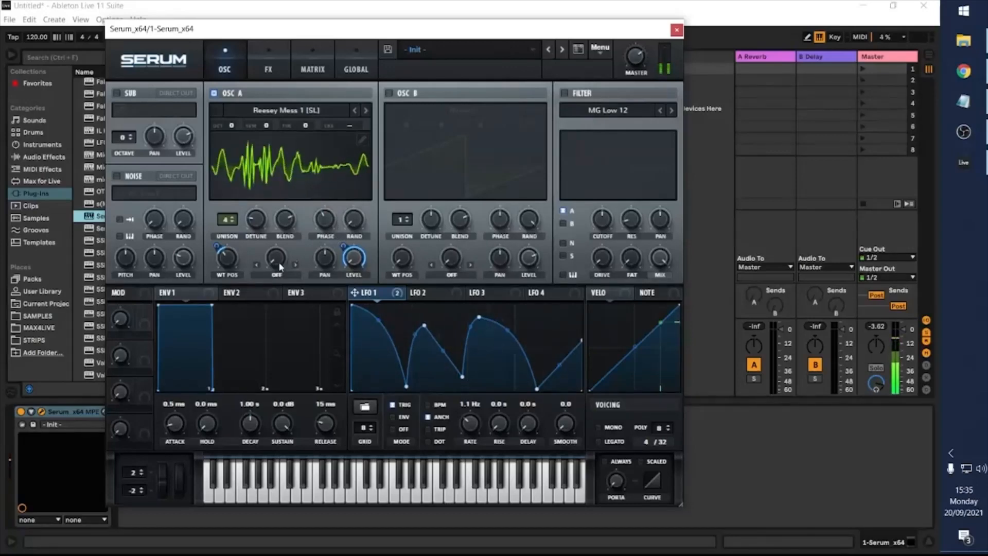
Set oscillator A's warp mode to Bend +, modulate the warp with LFO 1, and fine-tune the level modulation and phase.
click(278, 276)
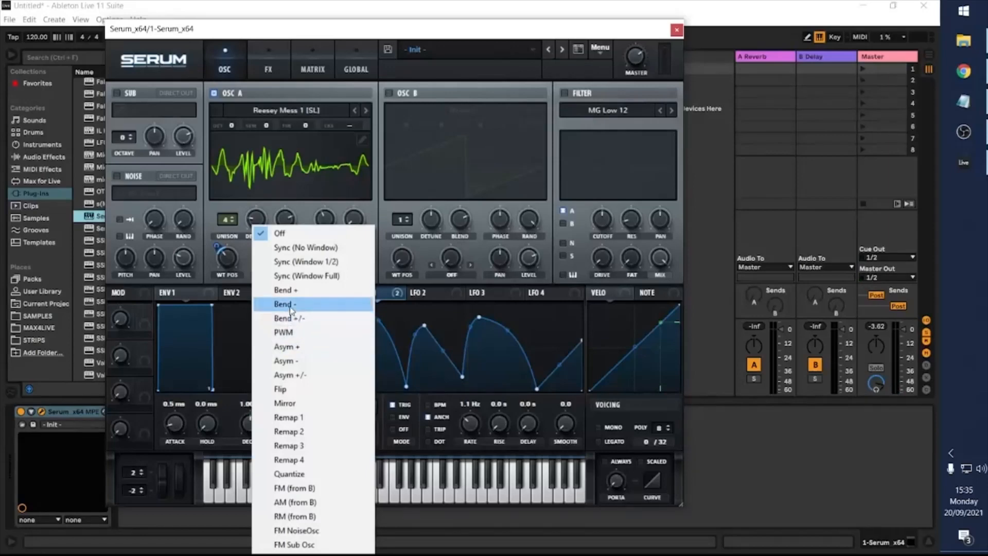
click(284, 289)
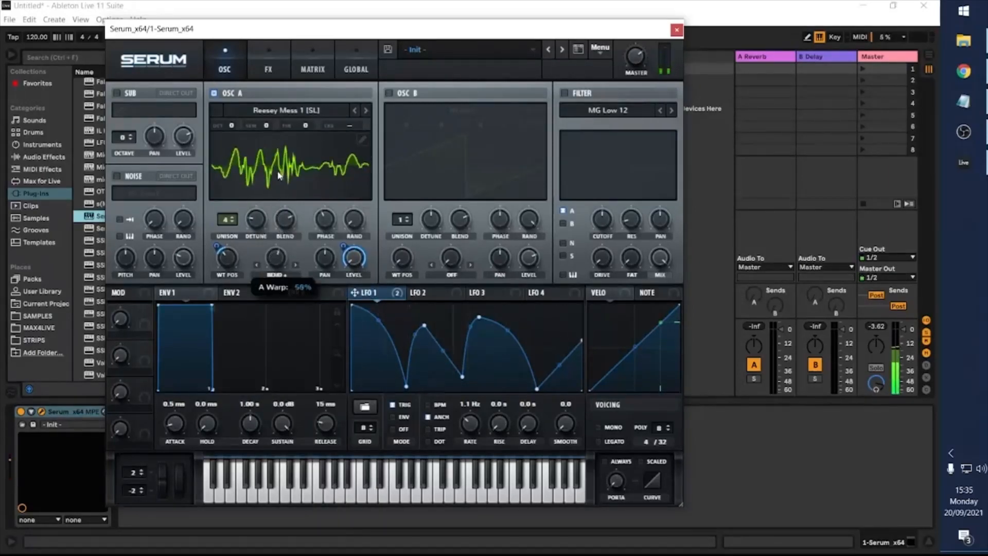
drag(279, 175, 297, 233)
mouse_move(285, 155)
mouse_down()
mouse_move(284, 118)
mouse_move(288, 150)
mouse_up()
drag(279, 259, 274, 281)
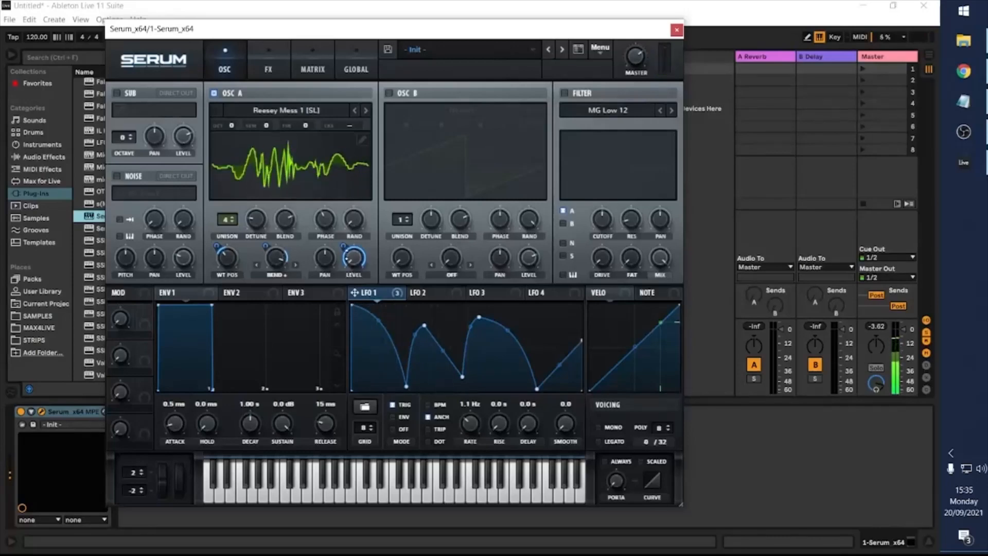
drag(344, 246, 346, 293)
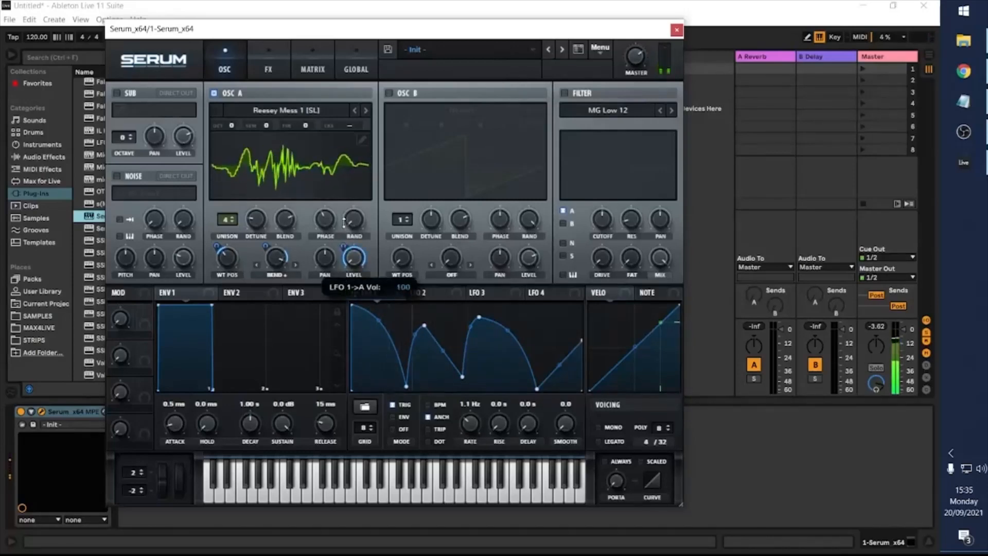
drag(327, 225, 353, 317)
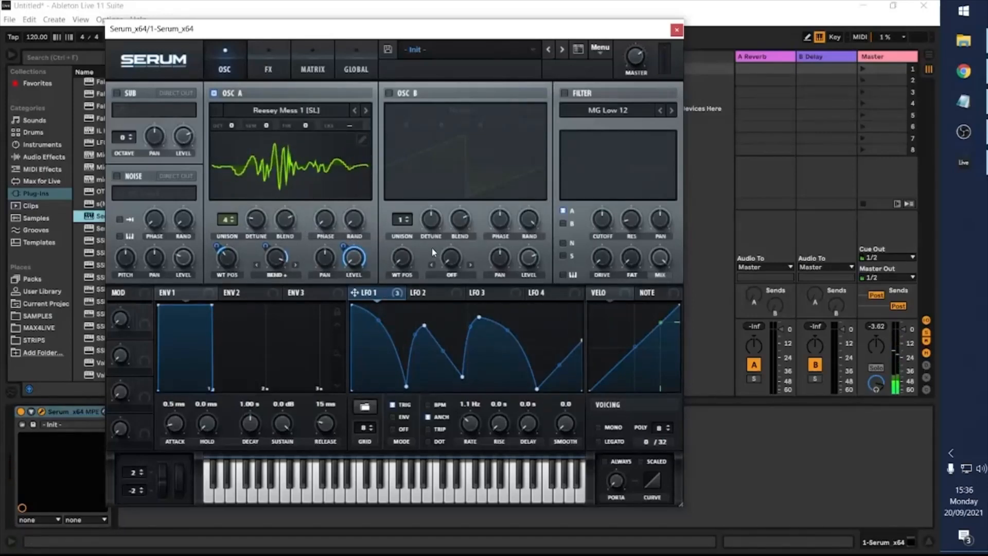
Enable oscillator B with the analog Basic Shapes wavetable, move it to the triangle shape, and set its octave to +1.
click(390, 93)
click(418, 108)
mouse_move(437, 125)
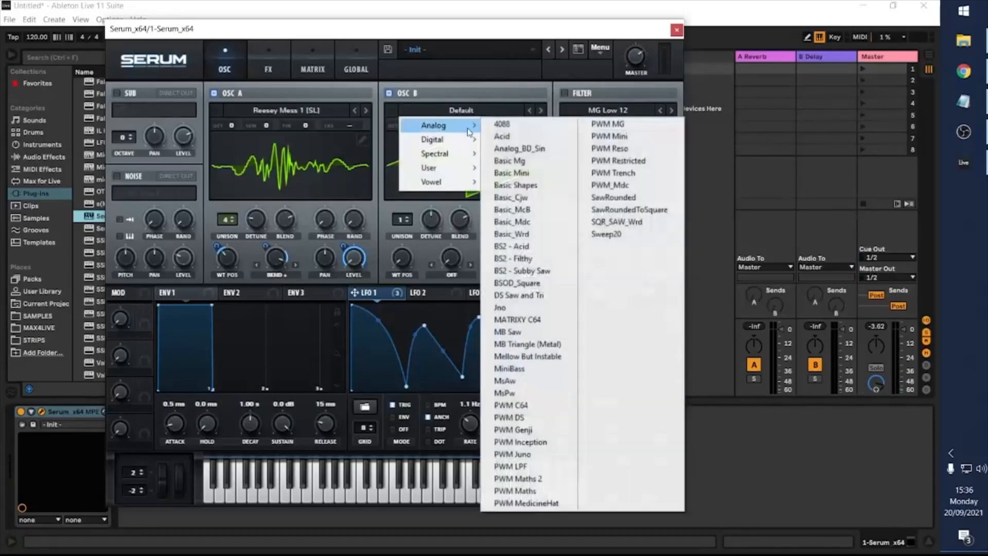
click(520, 186)
drag(411, 260, 409, 204)
drag(406, 125, 407, 99)
Modulate oscillator B's level with LFO 1 and play a note to audition the patch.
click(529, 260)
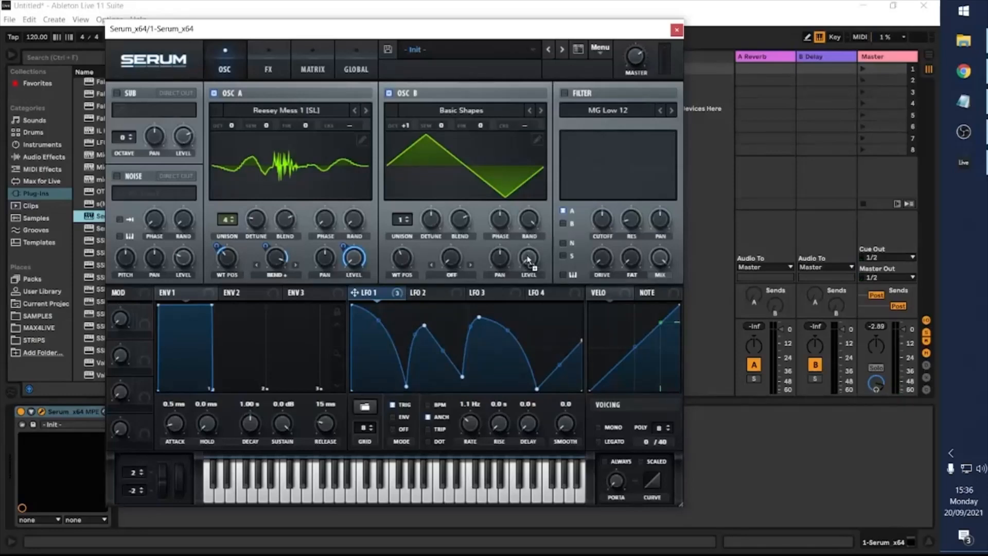
key(a)
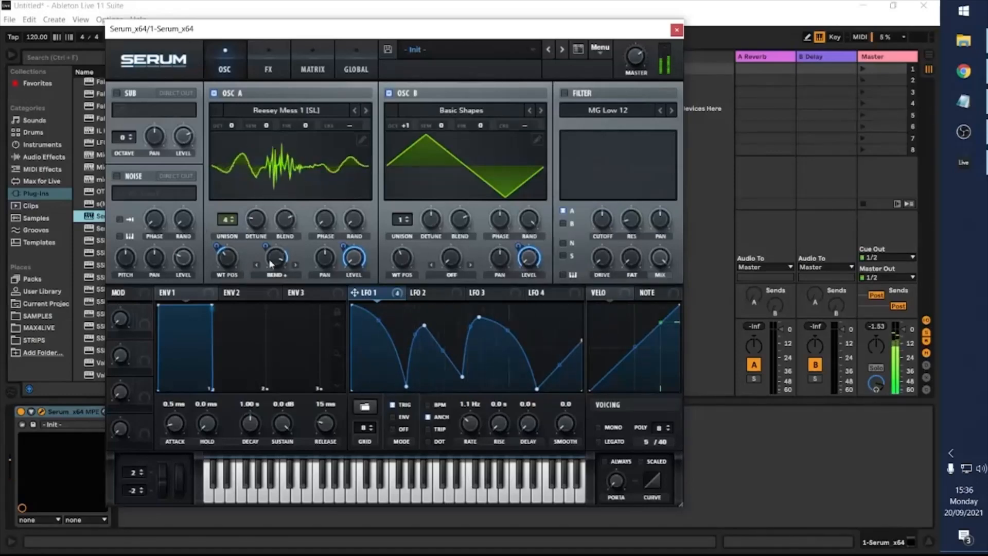
mouse_move(378, 321)
mouse_down()
mouse_move(377, 350)
mouse_move(384, 311)
mouse_up()
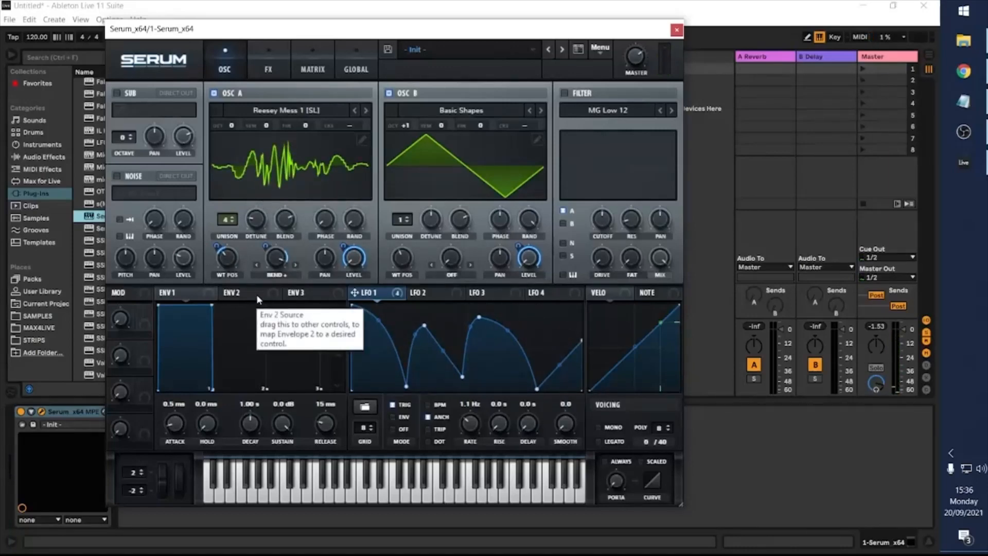
Enable the filter and set its type to the multi filter HN 12.
click(564, 92)
click(602, 110)
mouse_move(602, 140)
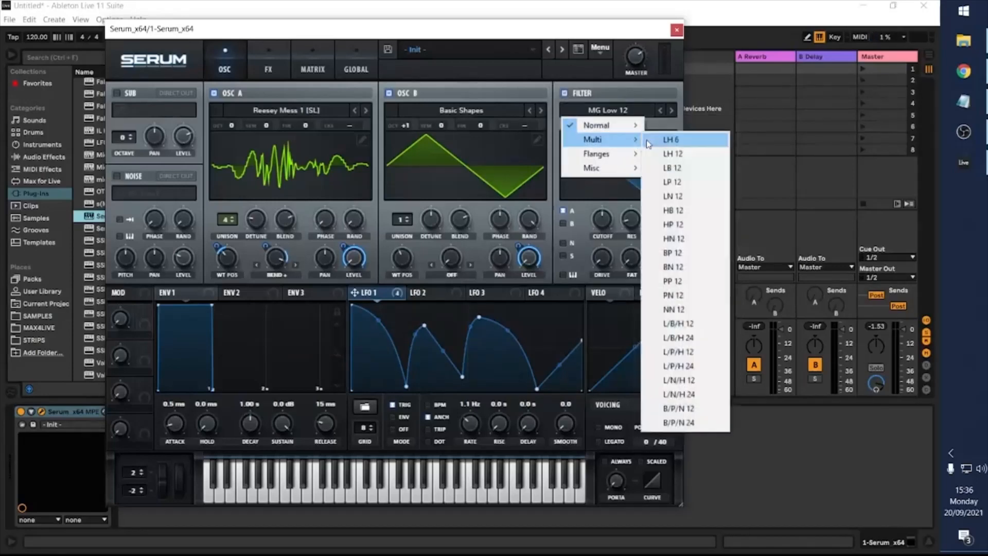
click(674, 239)
Modulate the filter's Freq and Cutoff controls with LFO 1, adjusting their base values and modulation depths.
drag(629, 221, 632, 235)
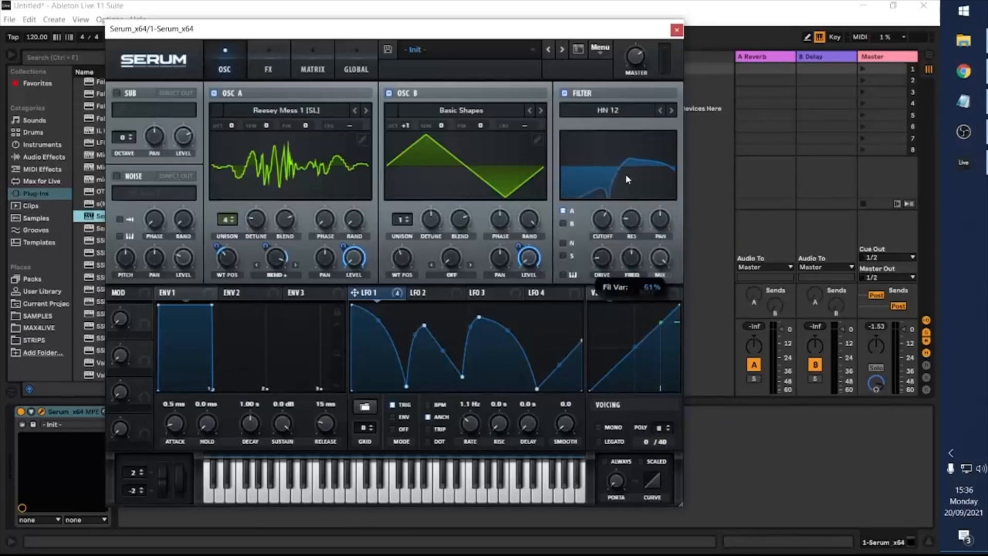
drag(627, 178, 627, 204)
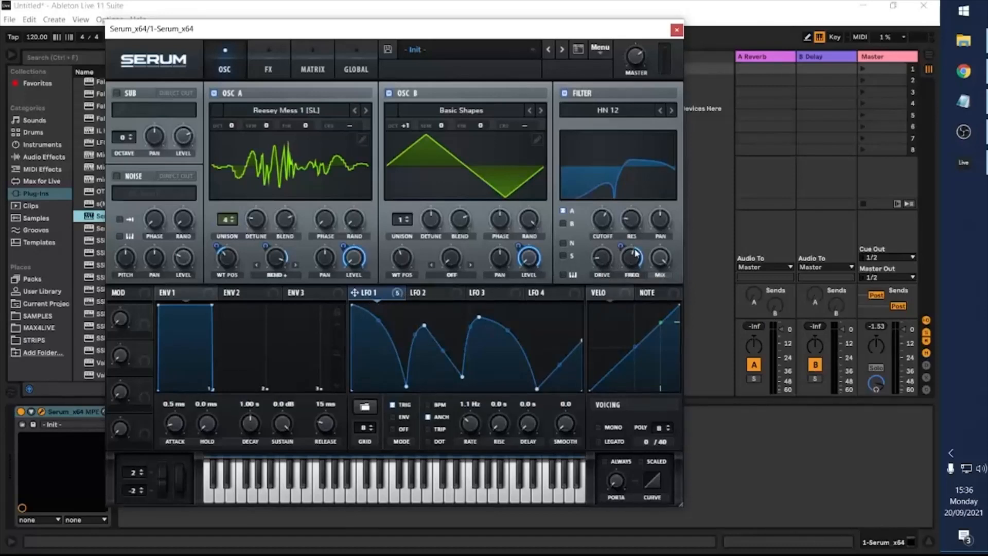
drag(622, 243, 625, 295)
drag(604, 213, 634, 260)
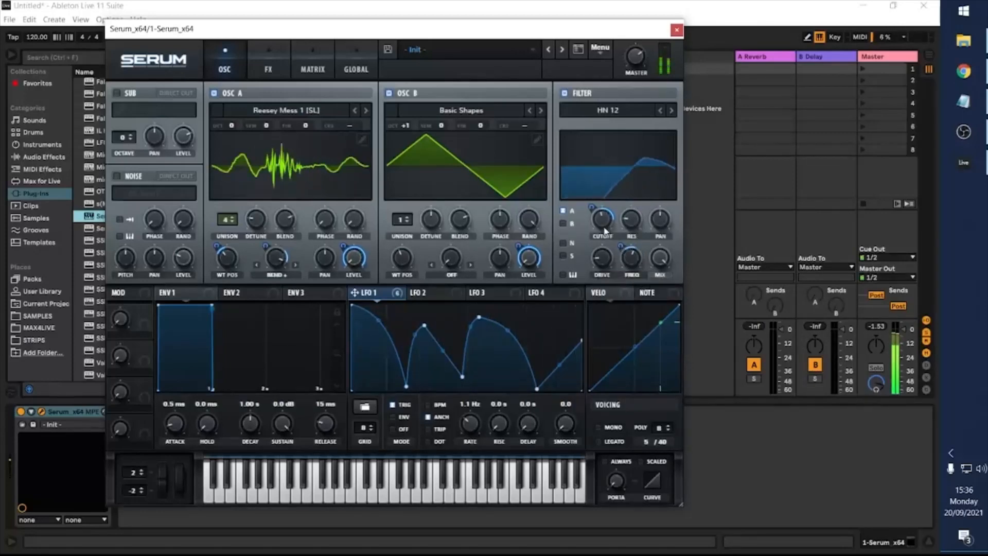
drag(605, 230, 605, 255)
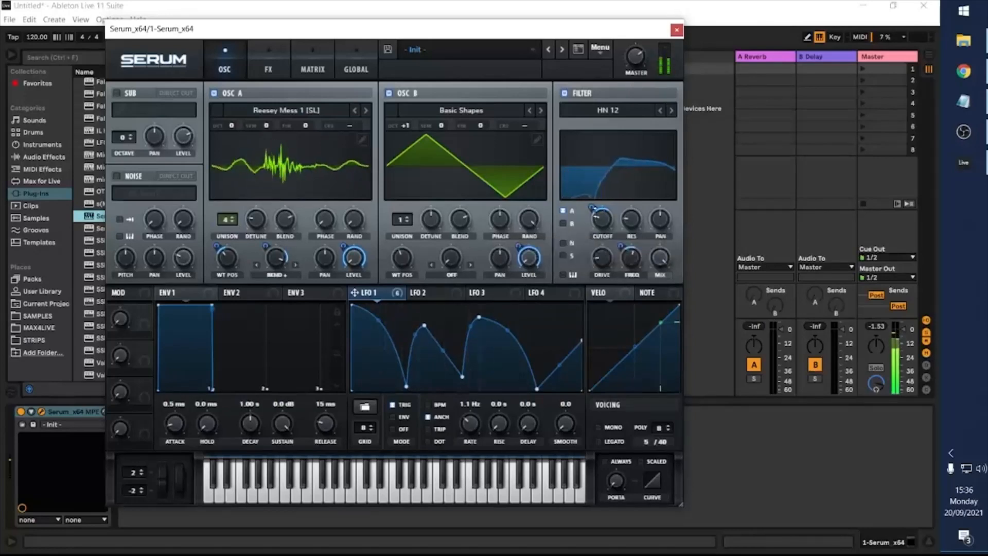
Route oscillator B, noise and sub through the filter as well, and turn on the filter's key tracking.
click(563, 223)
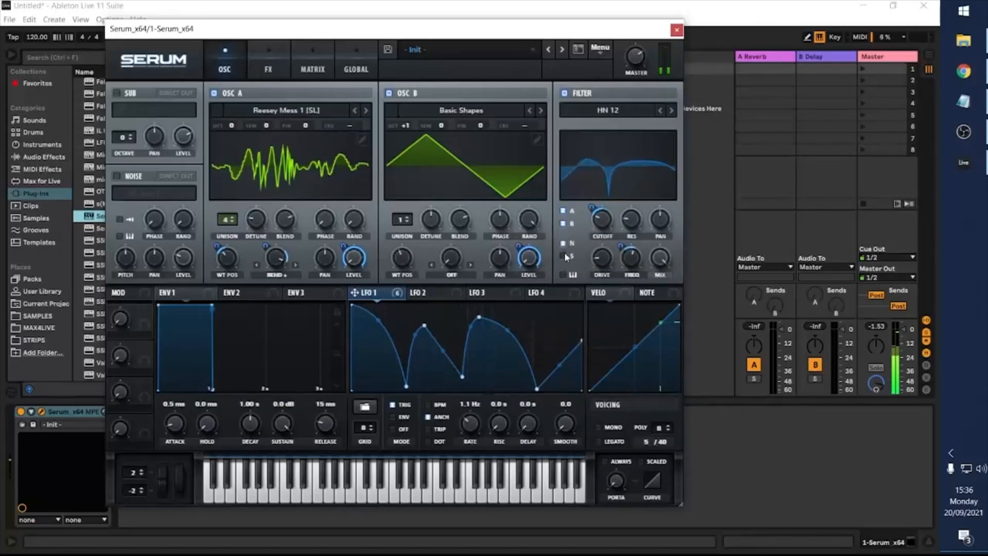
click(563, 256)
click(562, 274)
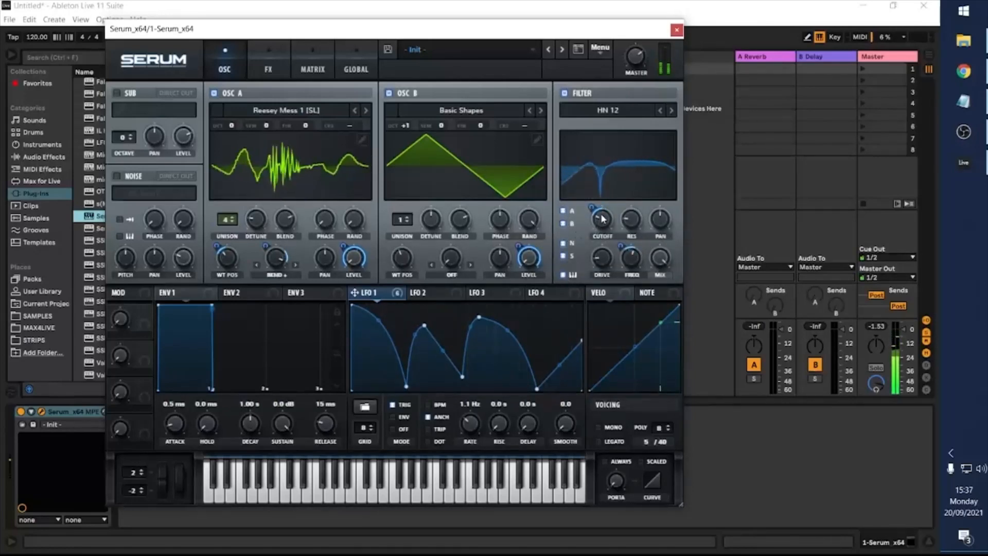
Nudge the filter's base cutoff up slightly while auditioning the patch.
drag(602, 219, 606, 206)
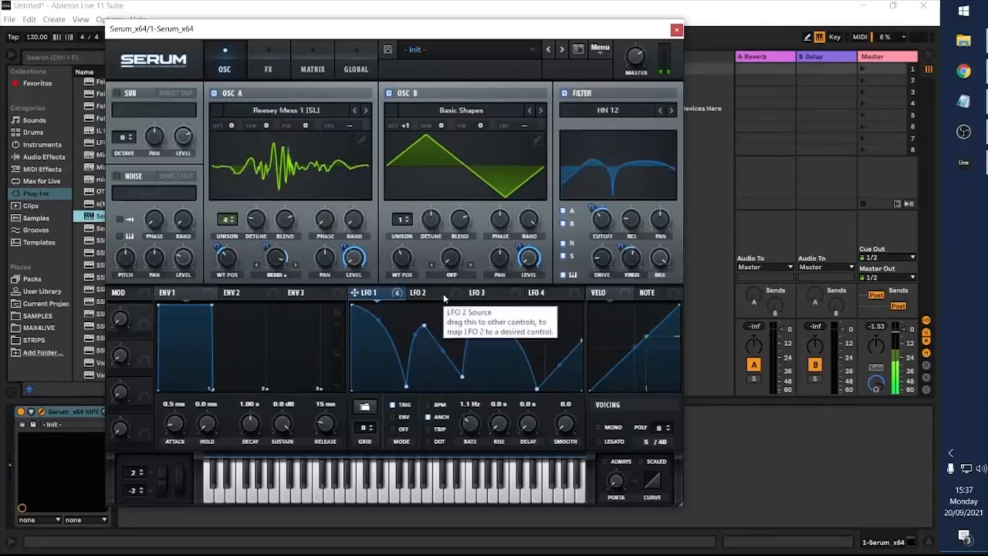
mouse_move(398, 293)
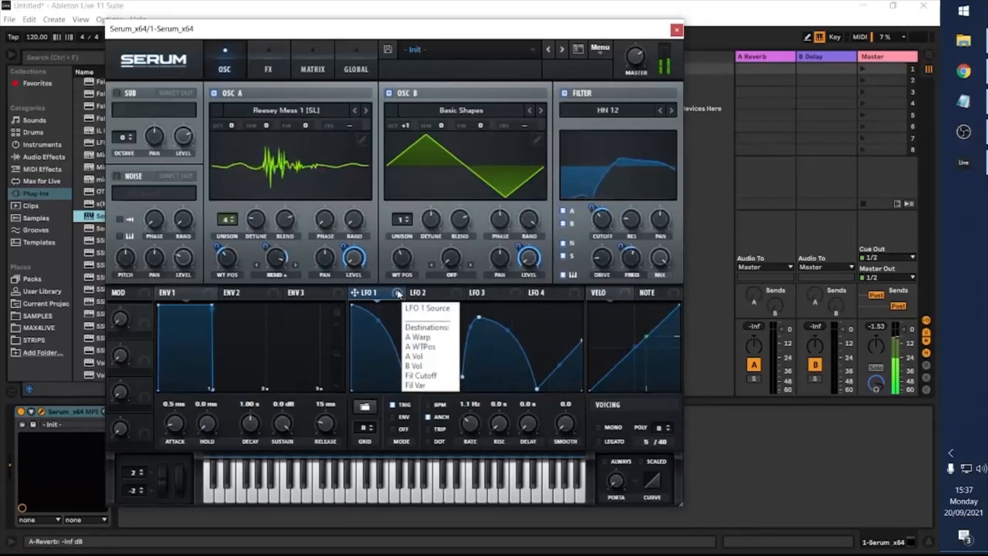
Set oscillator B's warp mode to FM (from A) and raise the warp amount, trying its wavetable position too.
click(451, 275)
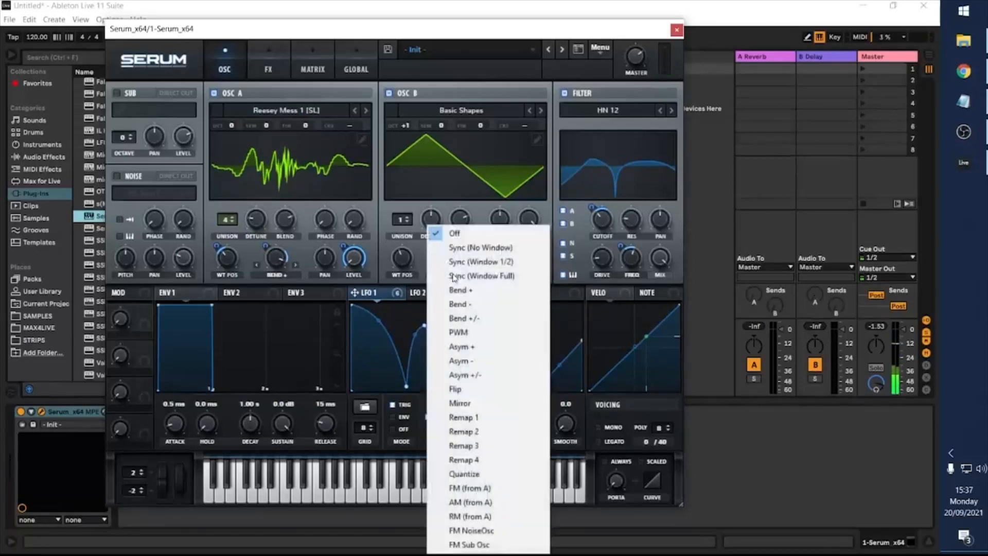
click(482, 489)
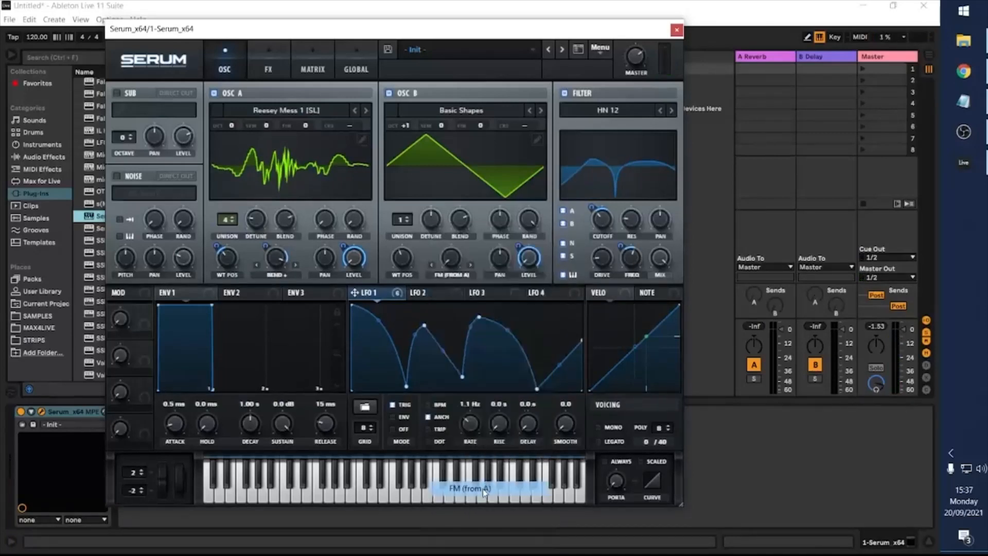
drag(452, 257, 454, 167)
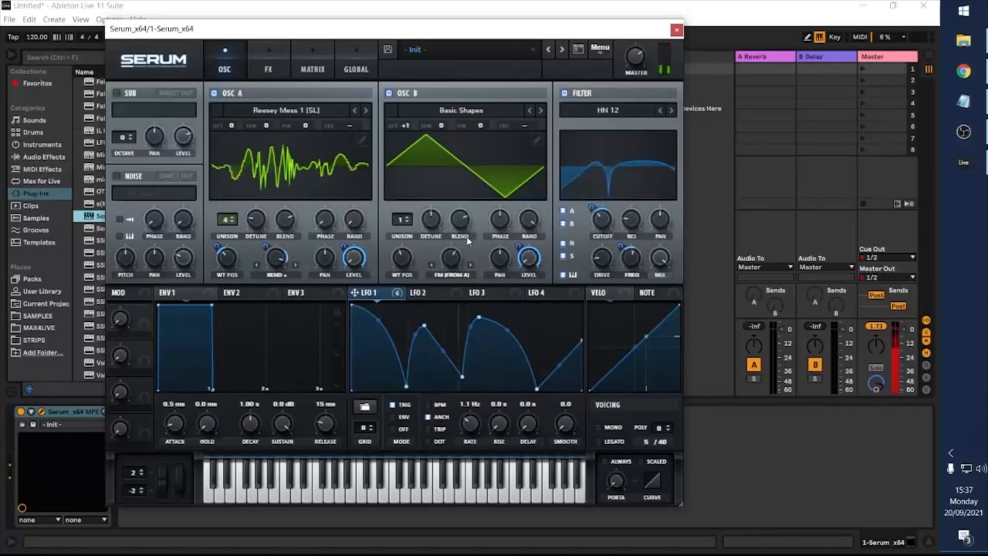
mouse_move(635, 76)
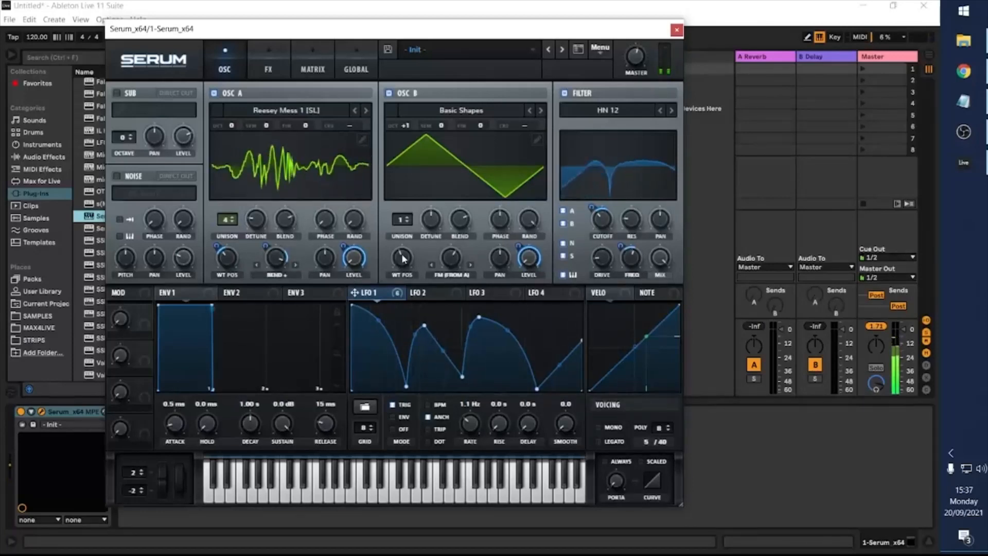
drag(401, 258, 405, 204)
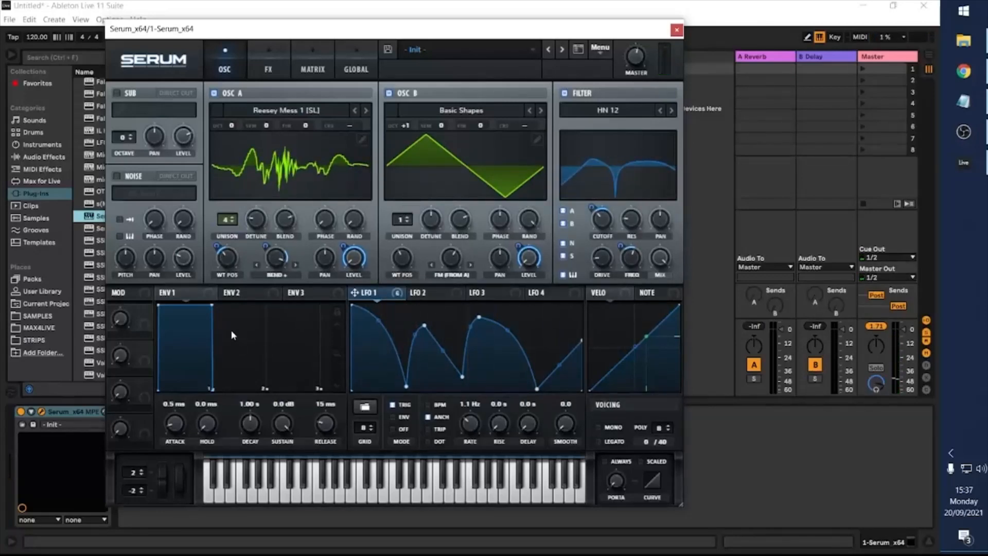
Add a modulation matrix row routing LFO 2 to the global Mast.Tun destination with the amount at maximum.
click(310, 67)
click(146, 239)
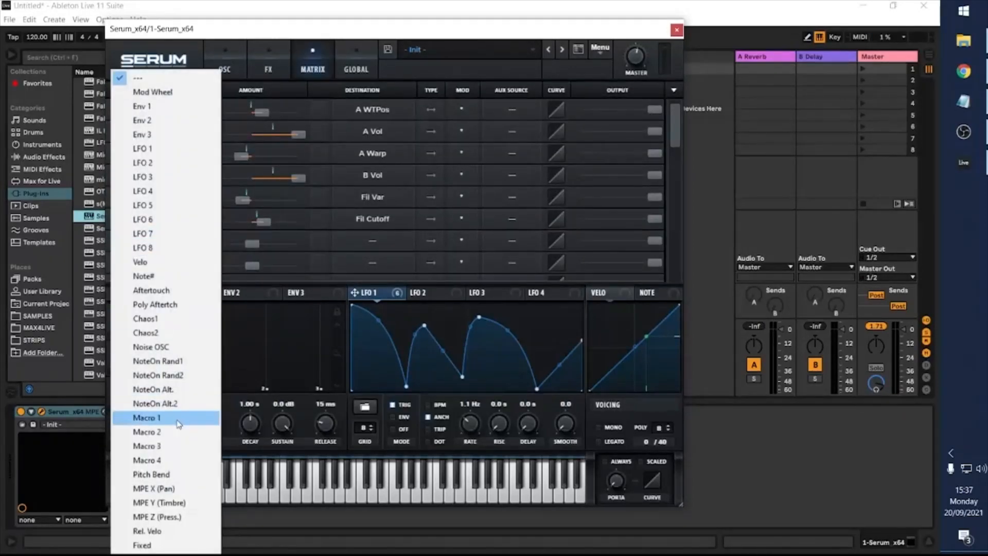
click(187, 162)
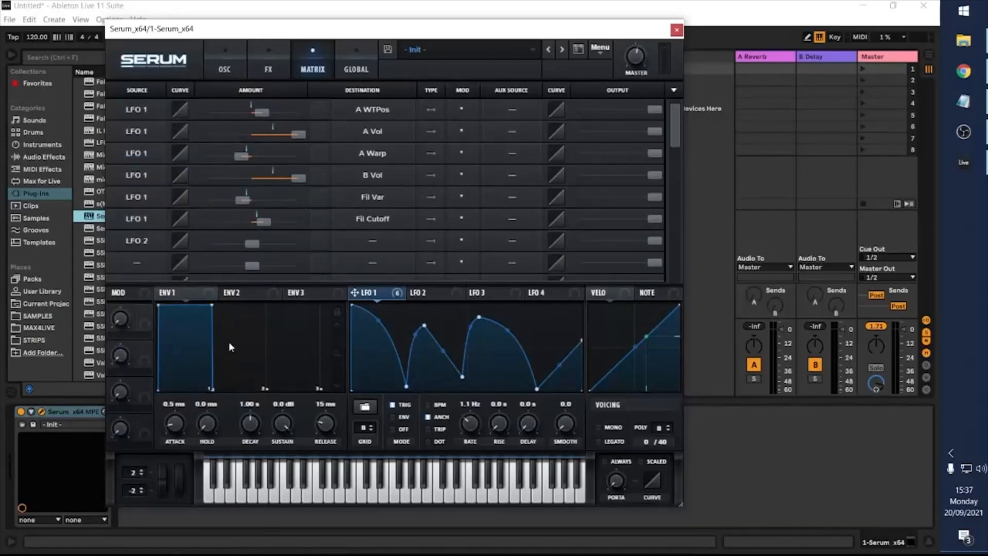
click(399, 248)
mouse_move(386, 356)
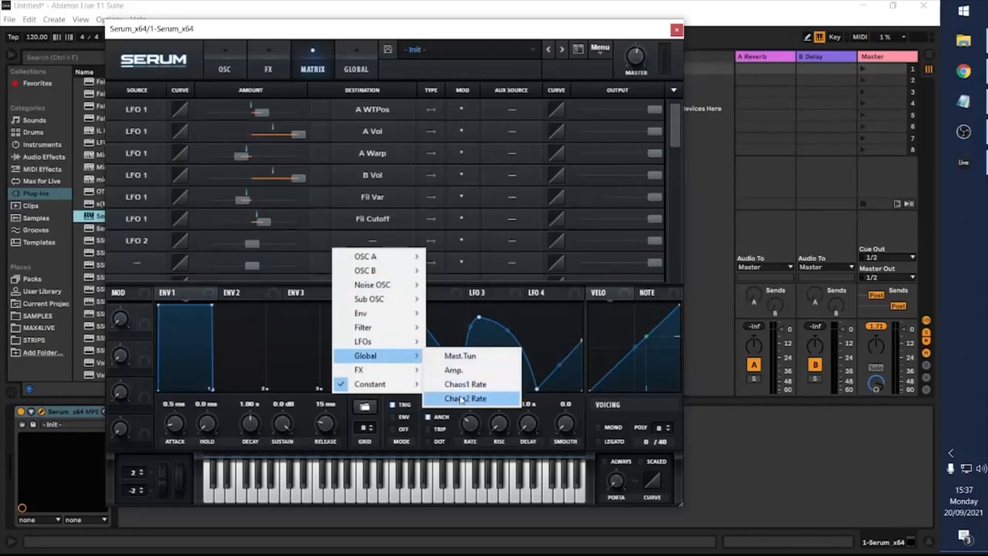
click(460, 355)
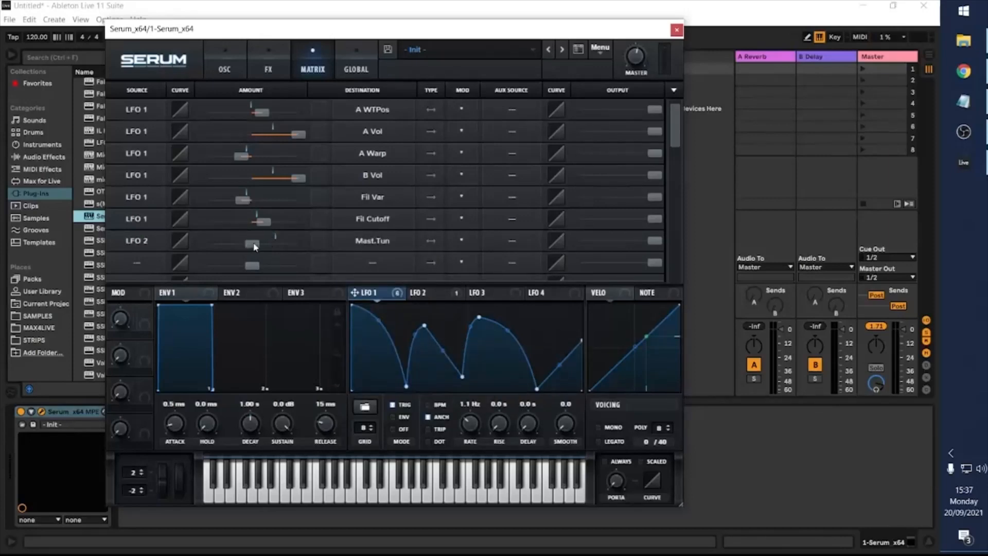
drag(254, 246, 298, 245)
Shape LFO 2 into a straight descending ramp in ENV mode, with BPM sync off and a rate of about 1.0 Hz.
click(434, 298)
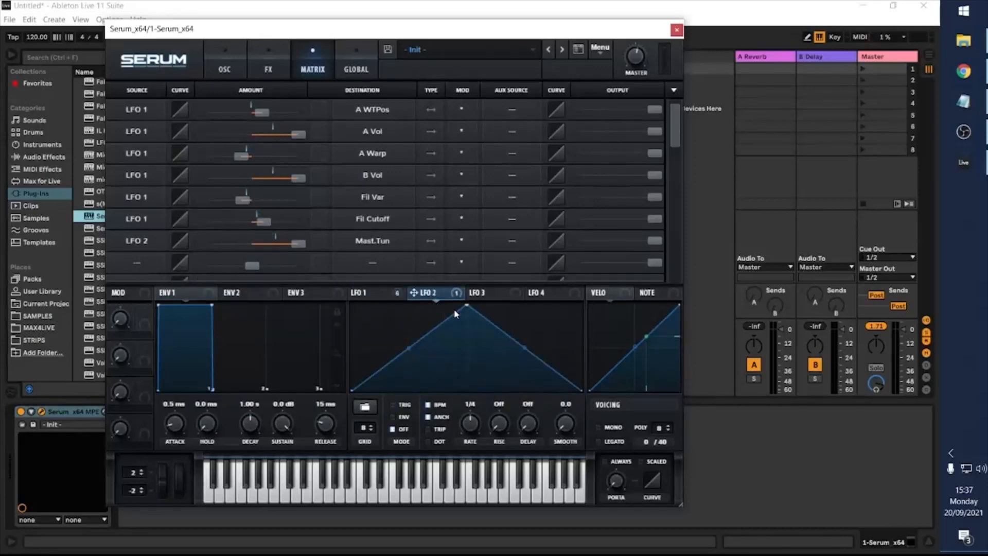
drag(466, 305, 351, 305)
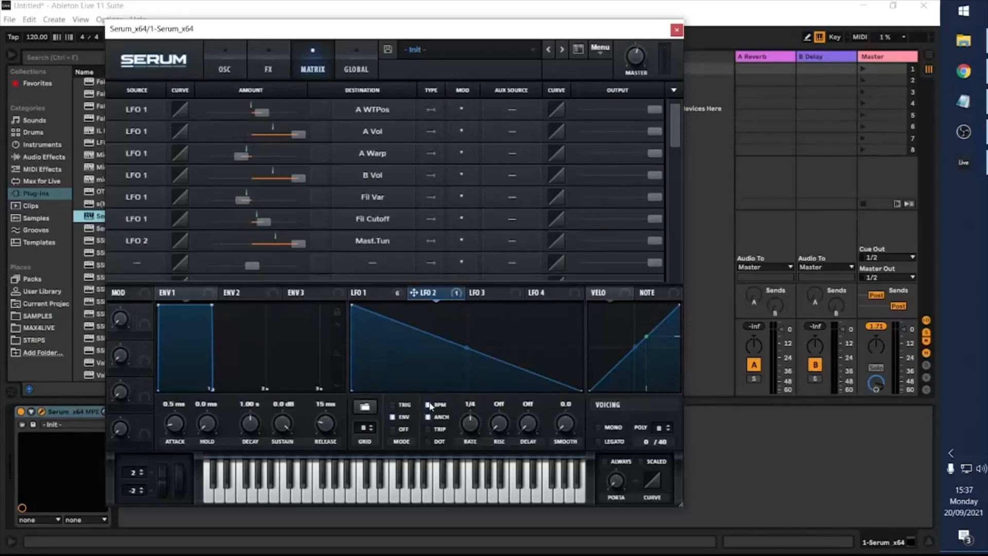
click(428, 404)
drag(471, 427, 478, 457)
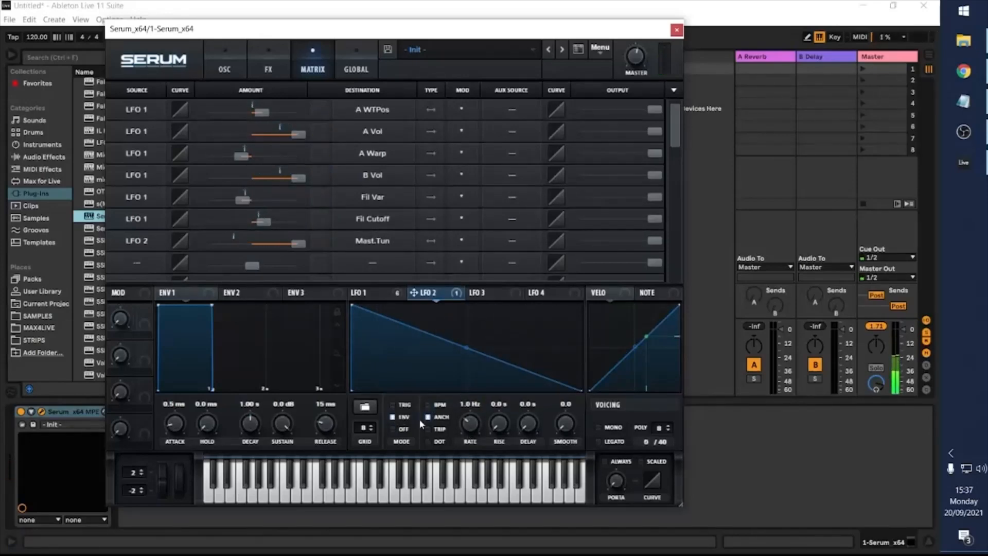
Assign Macro 1 as the aux source of the LFO 2 master tuning row and audition it by sweeping the macro.
click(507, 242)
click(521, 241)
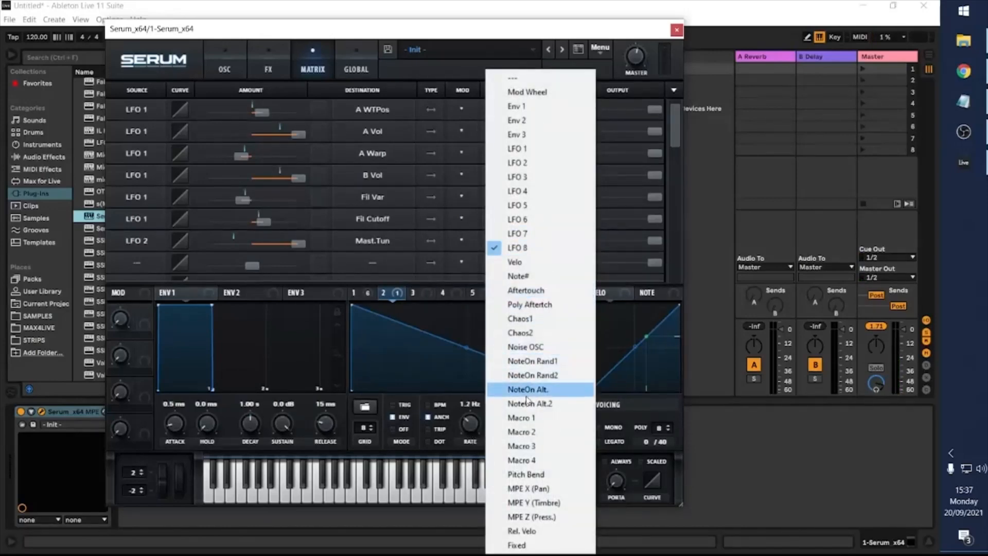
click(521, 417)
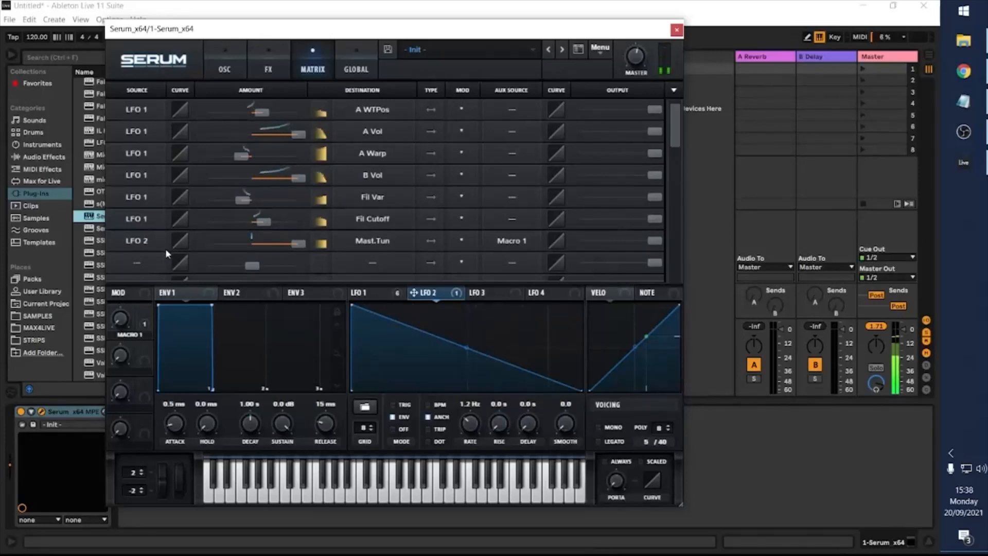
drag(121, 324, 156, 443)
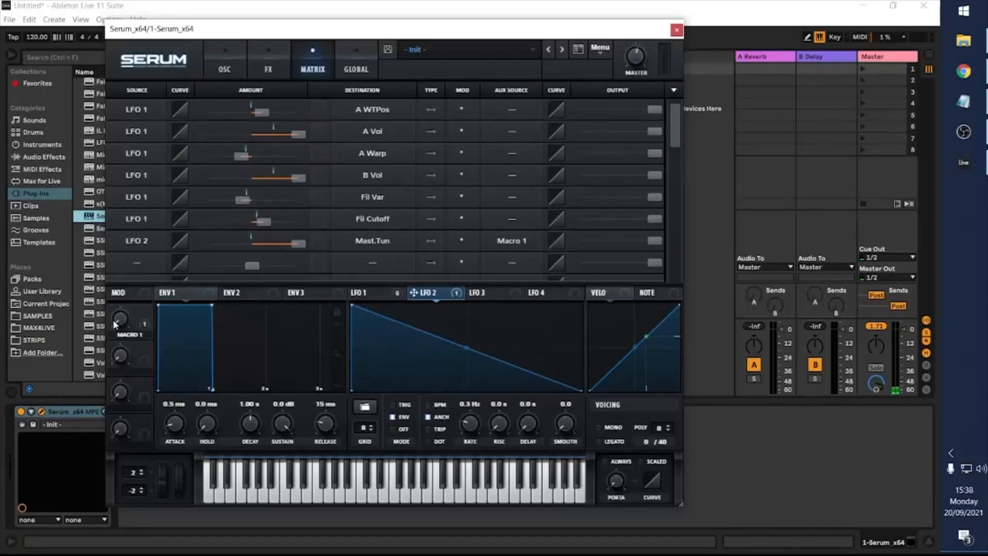
drag(120, 319, 129, 247)
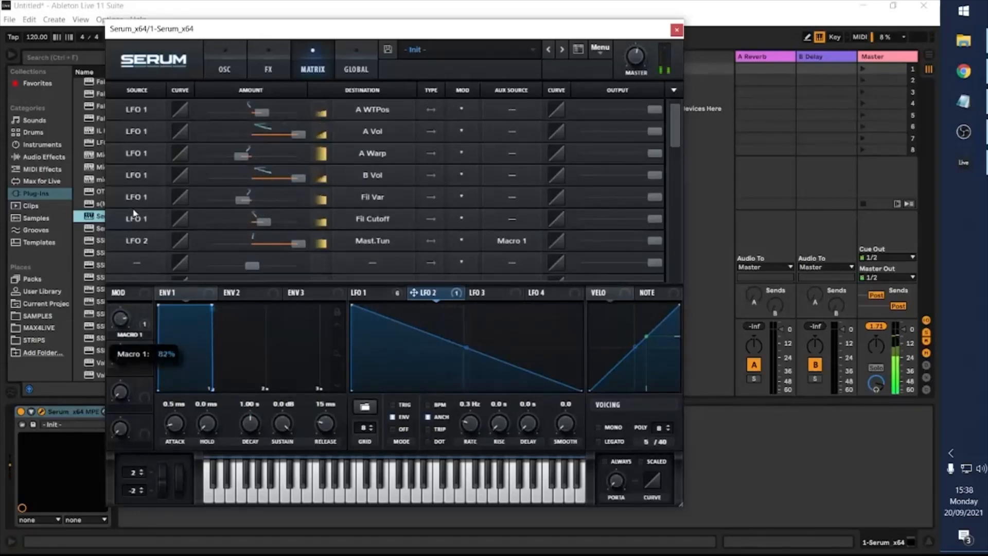
drag(134, 212, 128, 334)
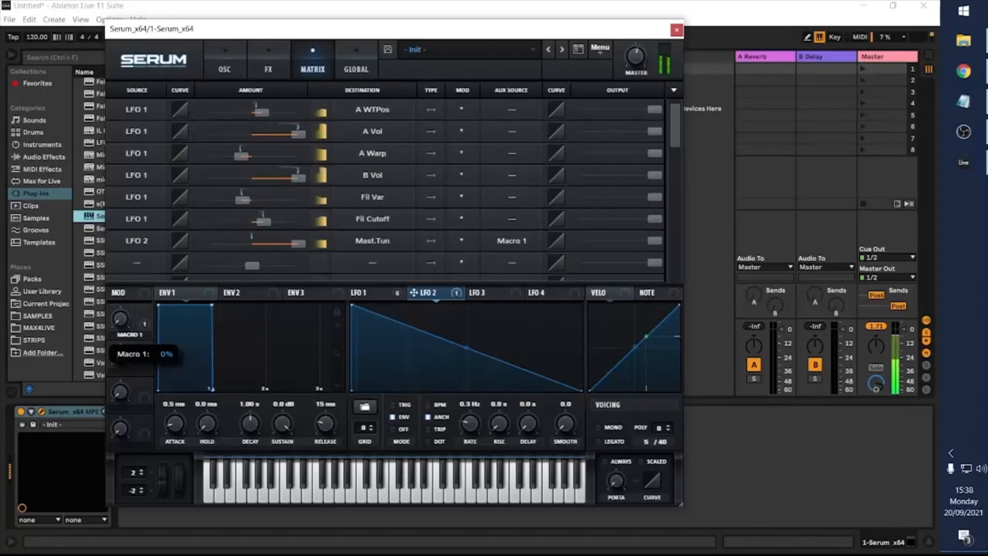
drag(128, 334, 128, 73)
drag(132, 153, 131, 330)
Turn off LFO 1's ANCH option and audition the patch while moving Macro 1 between 0% and 100%.
click(372, 292)
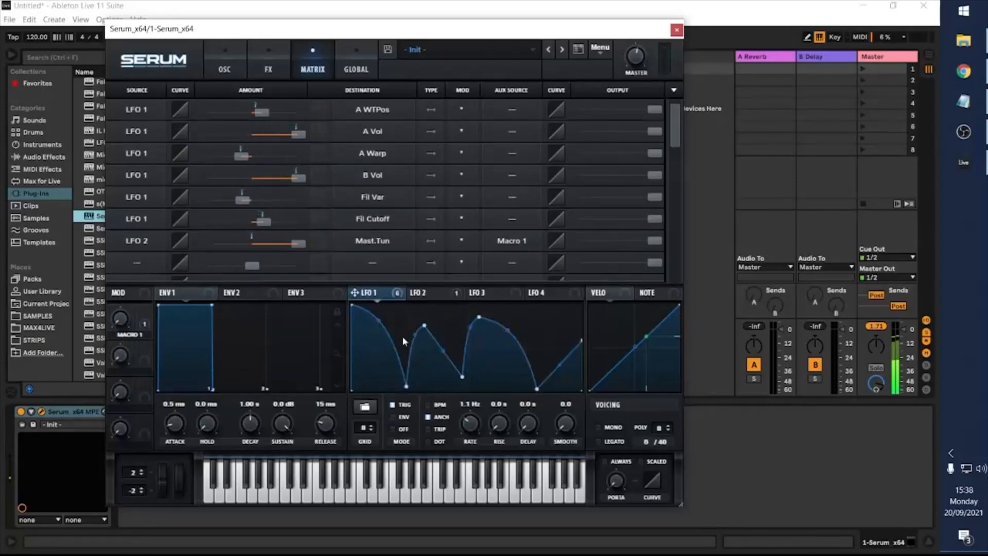
click(395, 416)
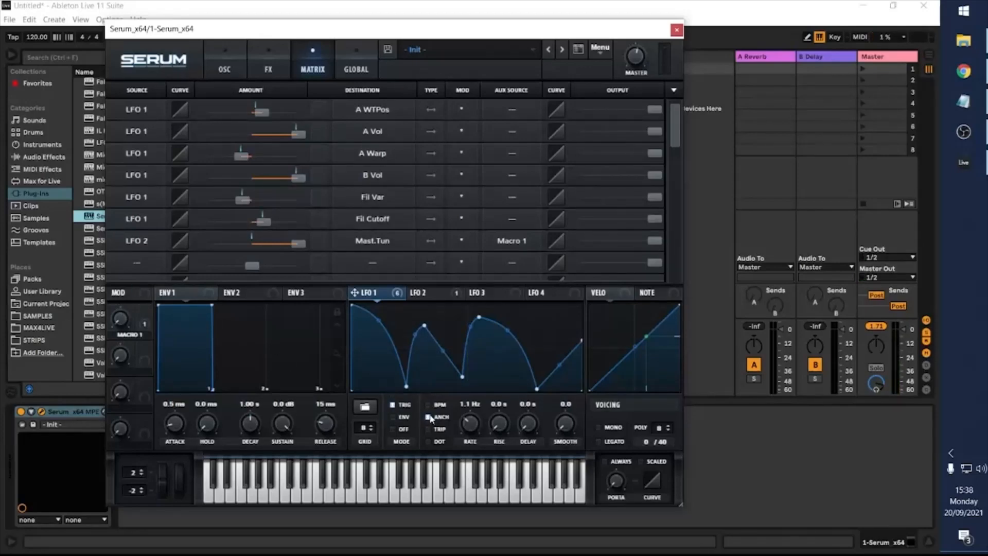
drag(139, 321, 131, 350)
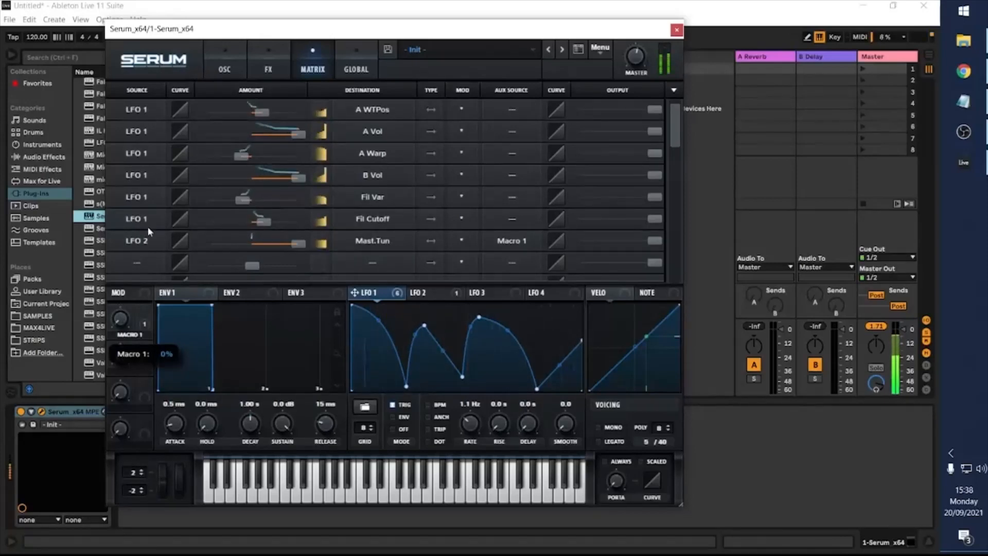
drag(149, 227, 131, 355)
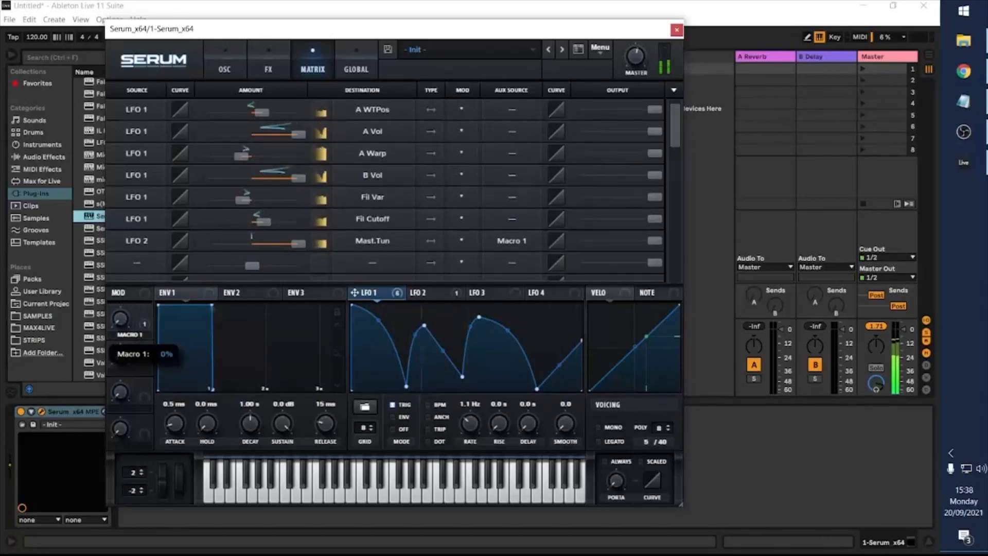
drag(83, 436, 91, 172)
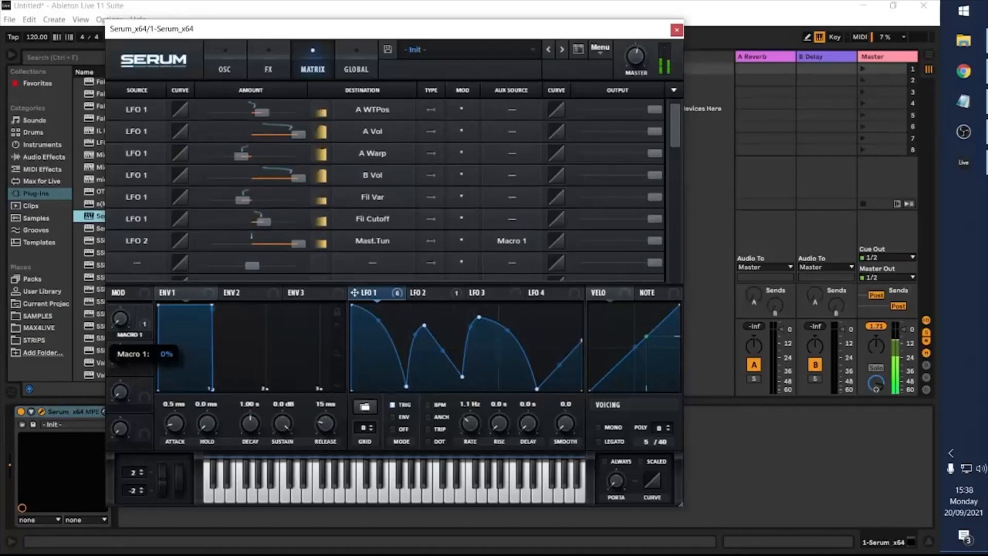
drag(121, 319, 161, 107)
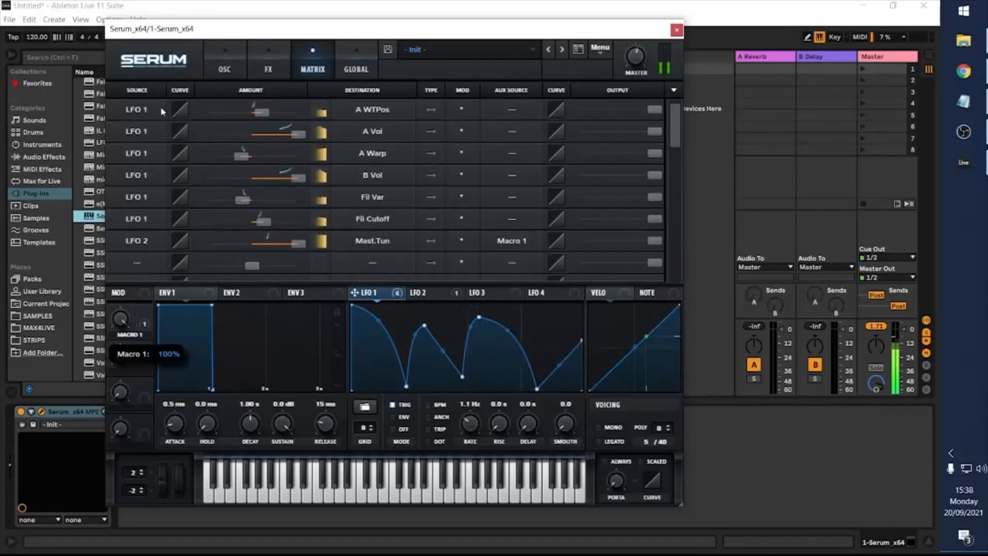
Try LFO 2's rate at 1.4 Hz, settle on 0.1 Hz, and sweep Macro 1 to audition the pitch change.
click(425, 293)
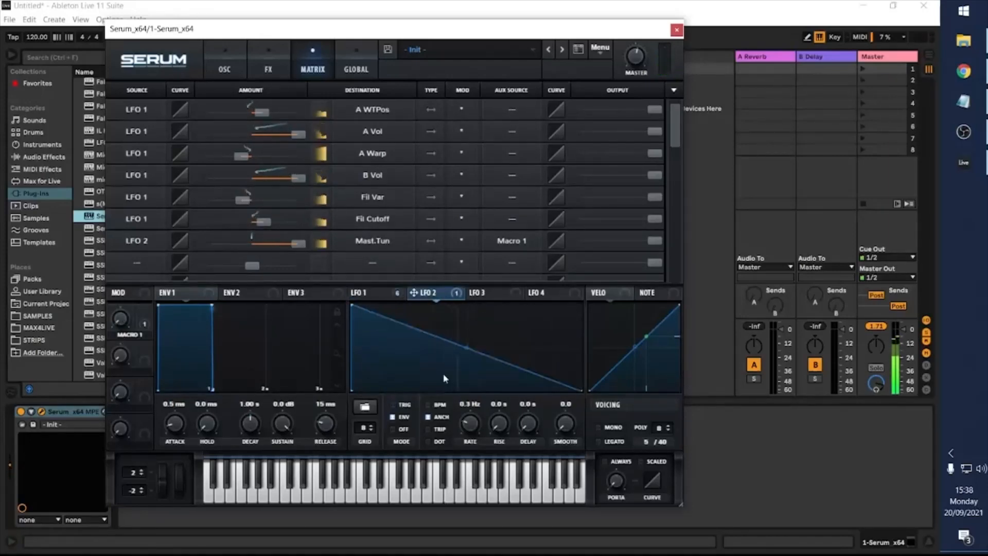
drag(472, 417, 472, 401)
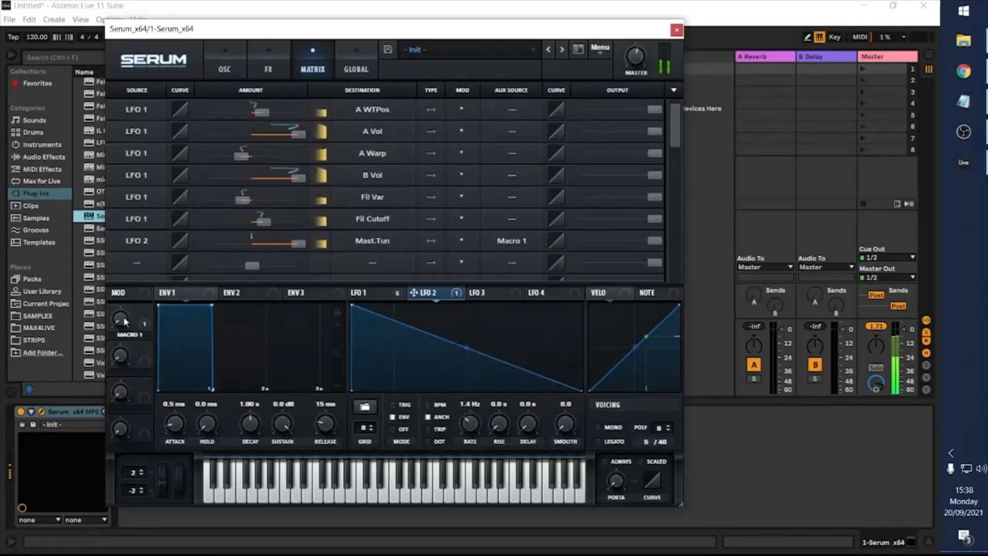
drag(124, 318, 147, 302)
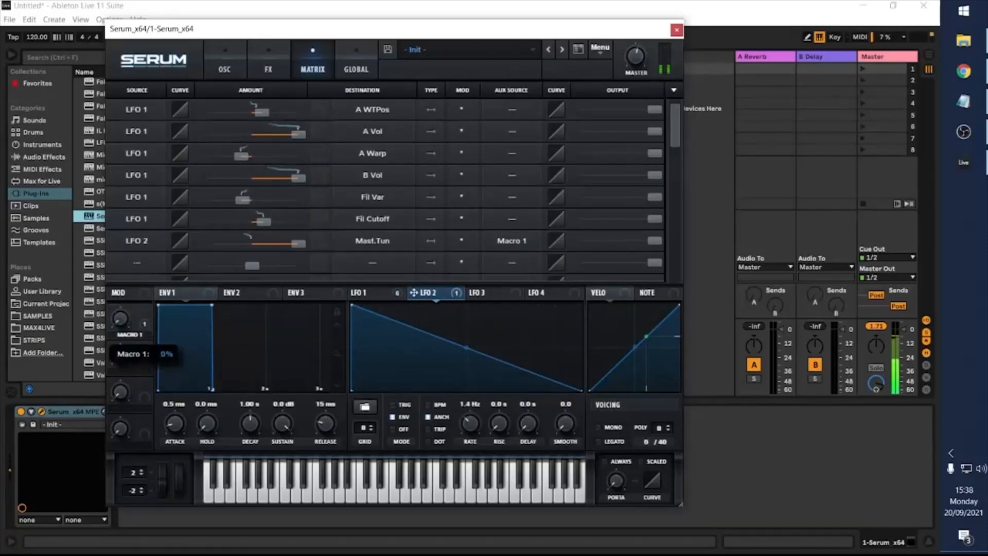
drag(471, 426, 473, 446)
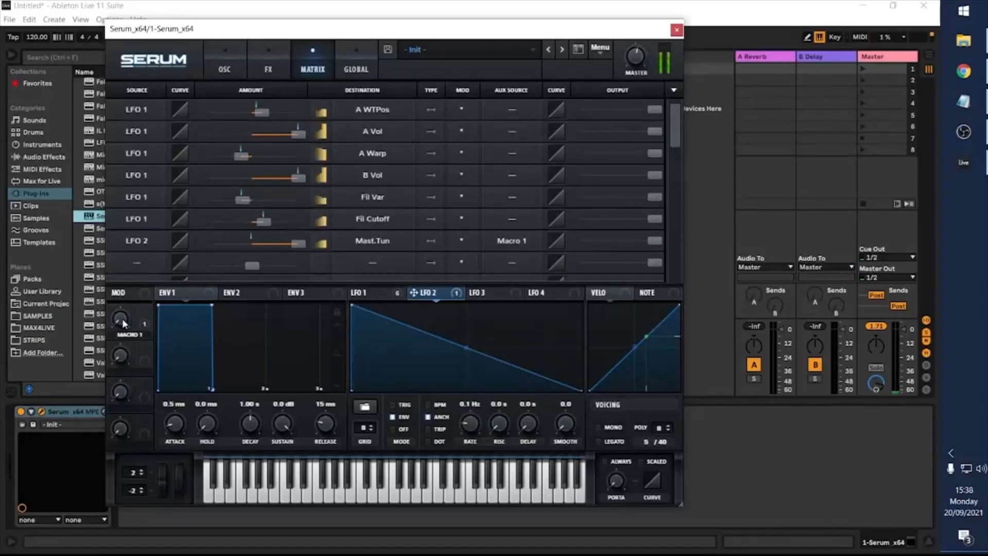
drag(122, 317, 146, 550)
drag(148, 491, 205, 280)
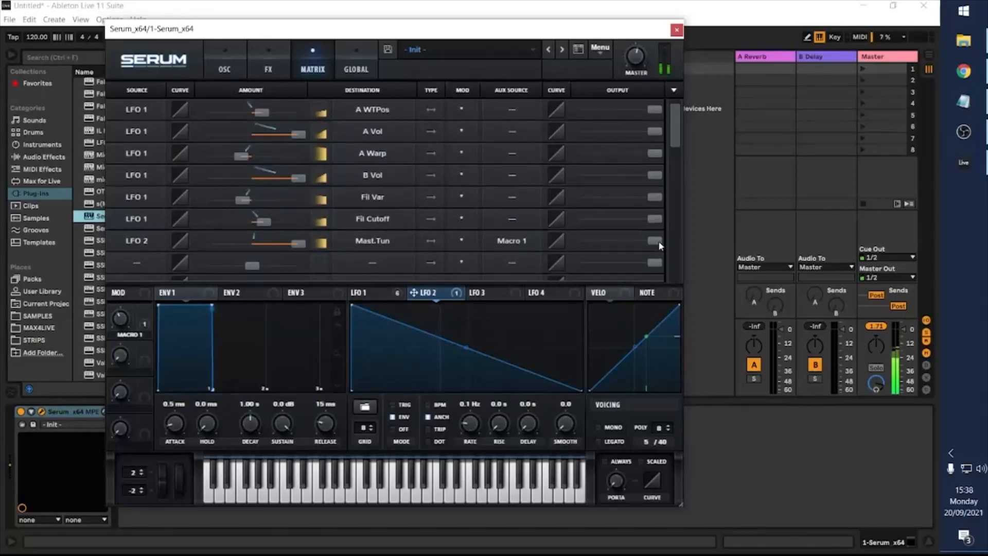
Reduce the output of the LFO 2 master tuning row to about half and raise Macro 1 to maximum.
drag(658, 240, 594, 245)
drag(121, 326, 61, 5)
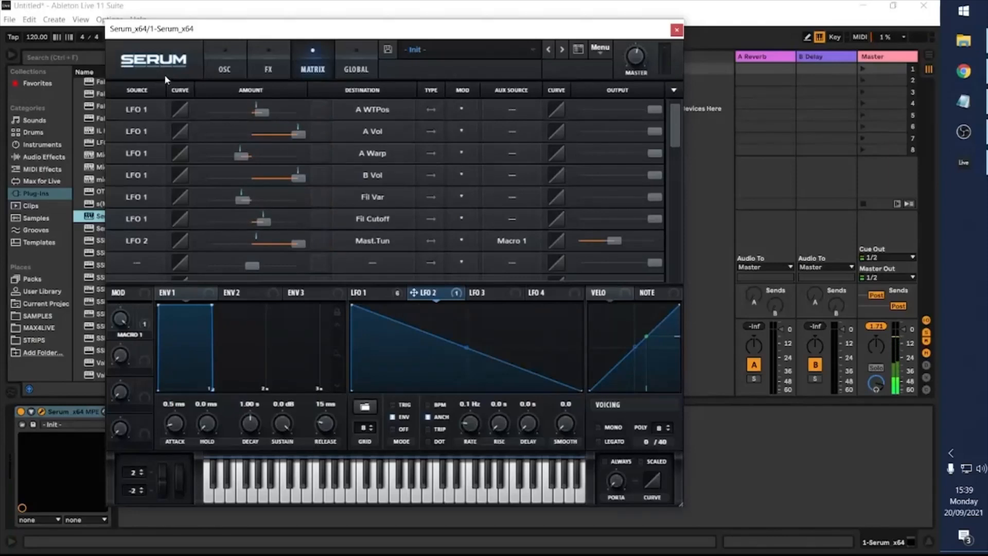
Enable the compressor effect, switch it to multiband and lower its threshold.
click(227, 68)
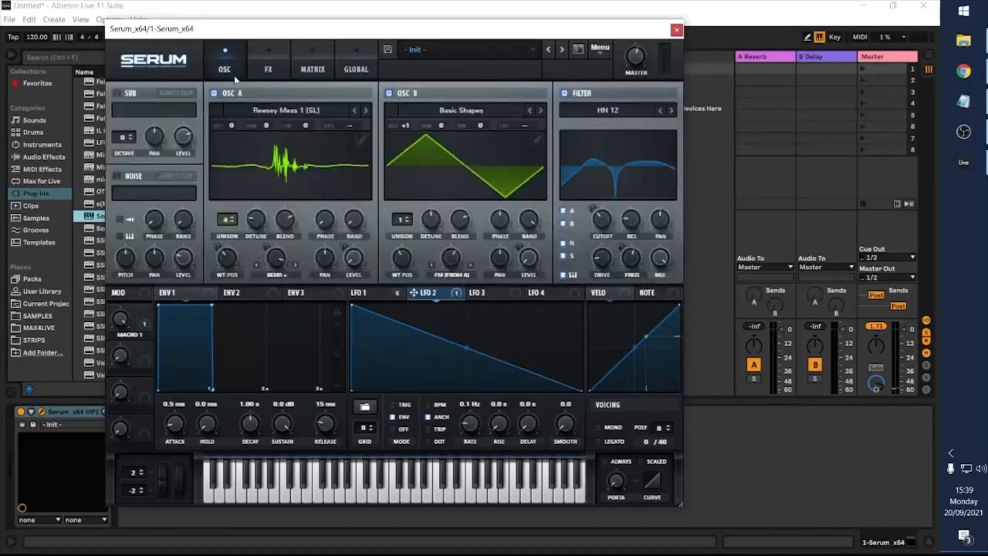
click(267, 66)
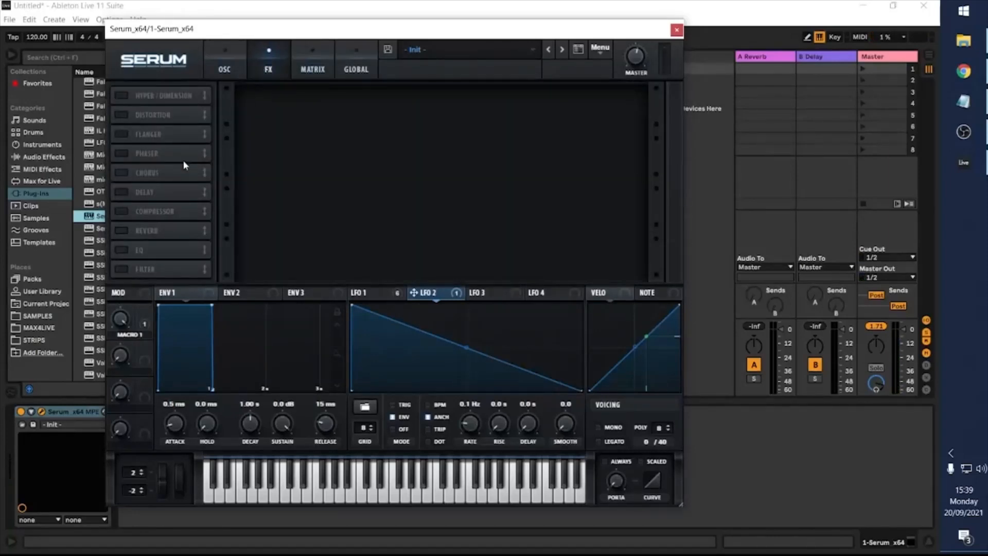
click(138, 212)
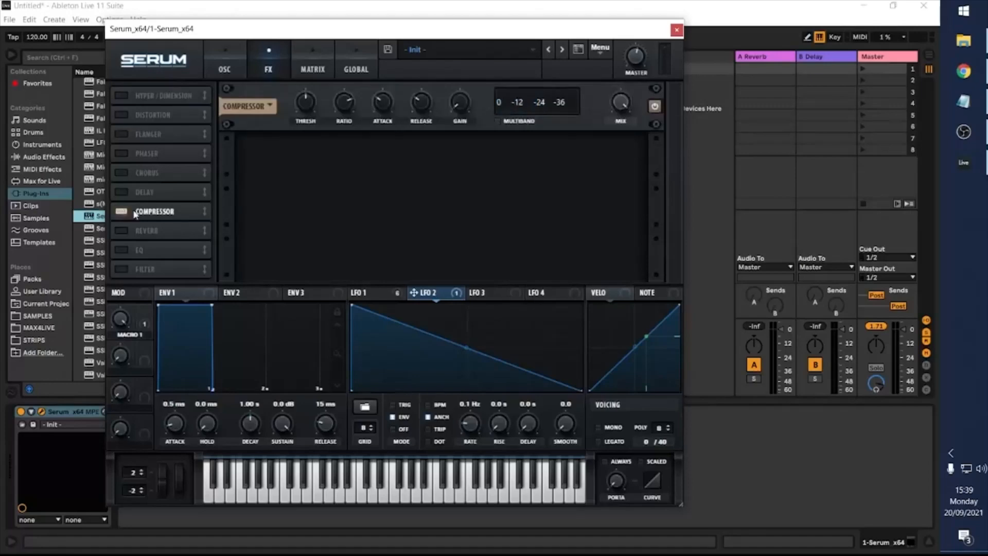
click(508, 122)
drag(312, 100, 311, 124)
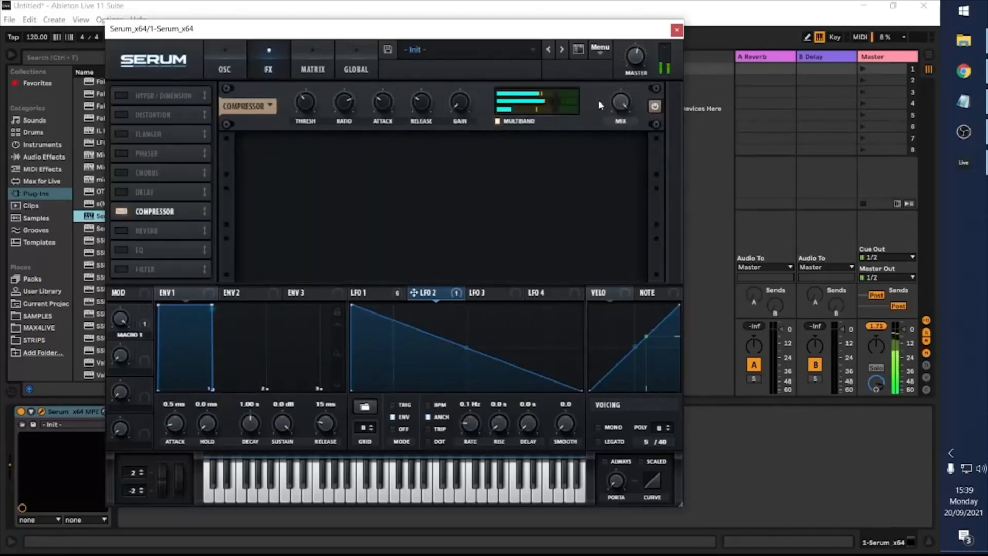
Audition the compressed patch in a lower octave, then enable the reverb effect and switch it to Plate.
key(z)
key(a)
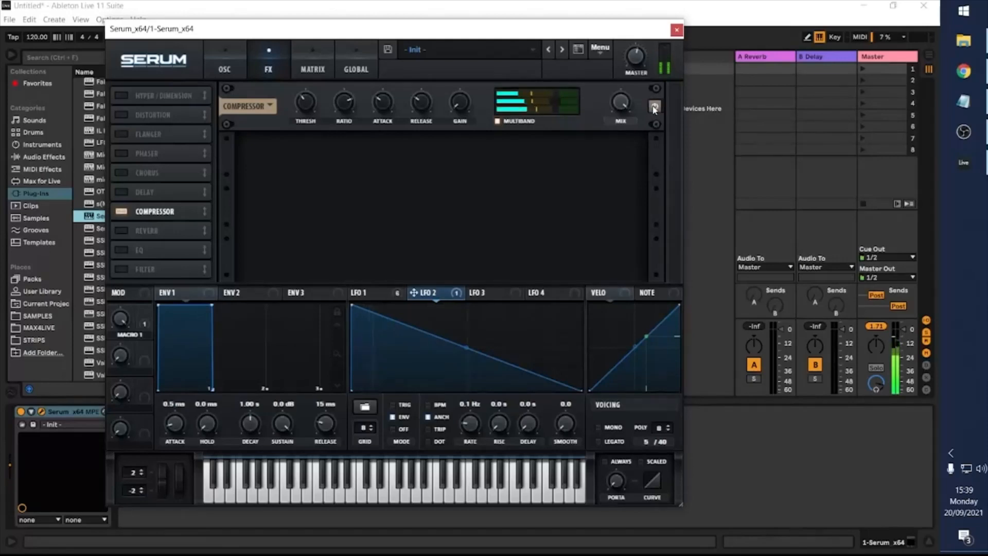
click(122, 230)
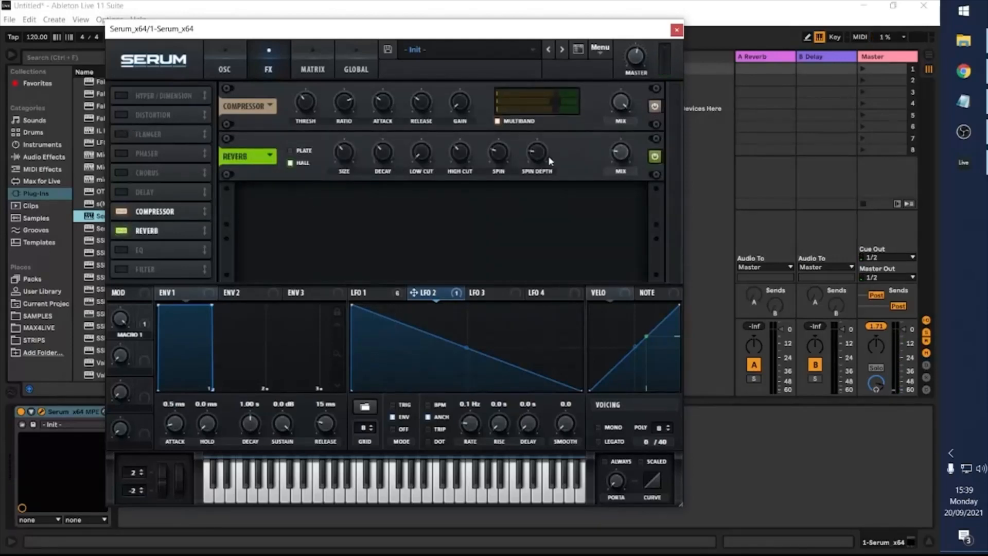
click(290, 150)
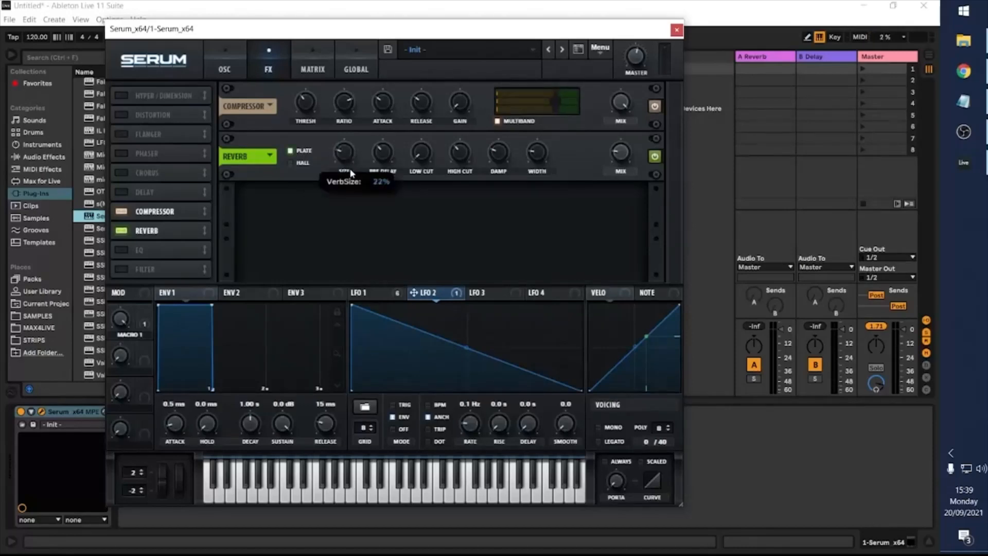
mouse_move(390, 168)
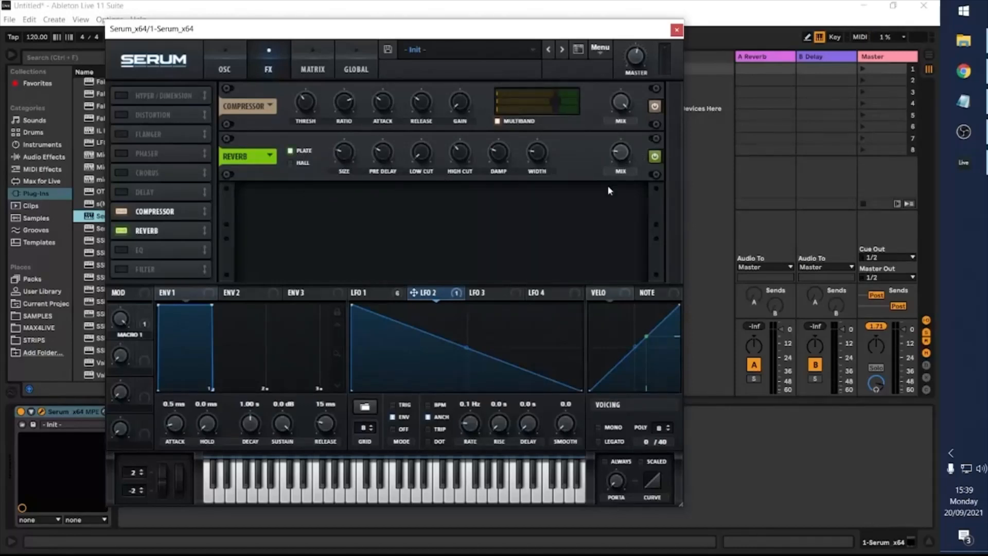
Assign LFO 1 to the reverb's mix and balance its level by ear.
click(395, 294)
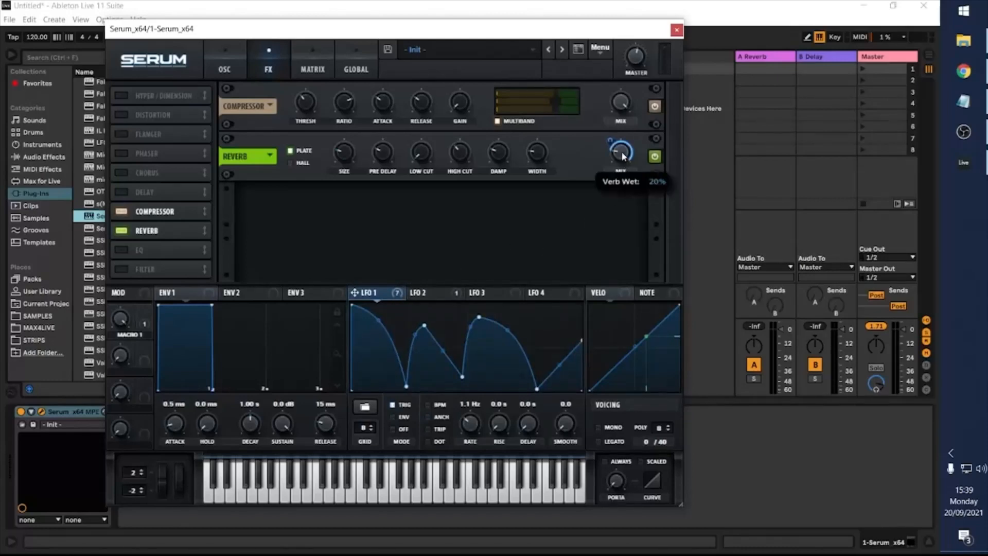
drag(625, 159, 619, 184)
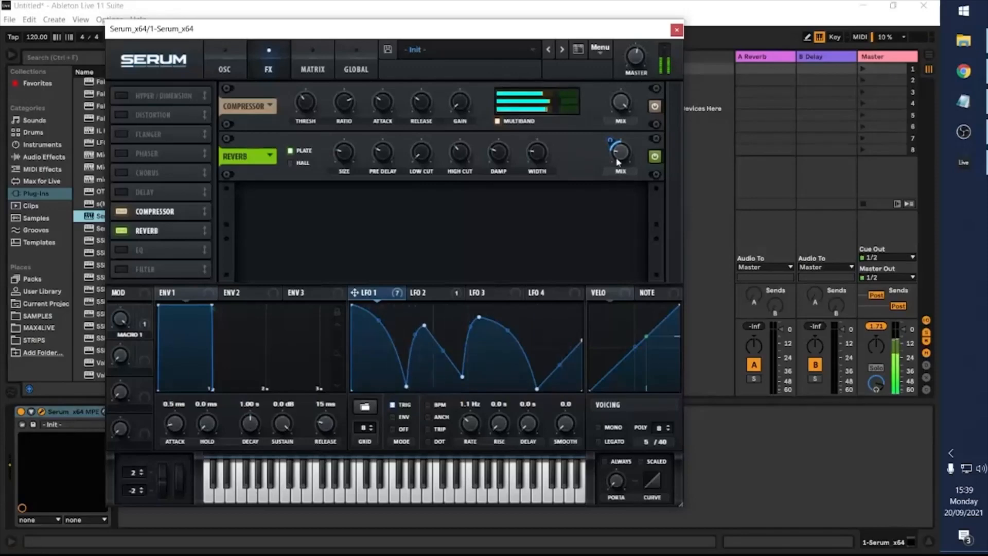
drag(617, 163, 609, 115)
Enable the delay effect and set both its left and right times to fast.
click(115, 191)
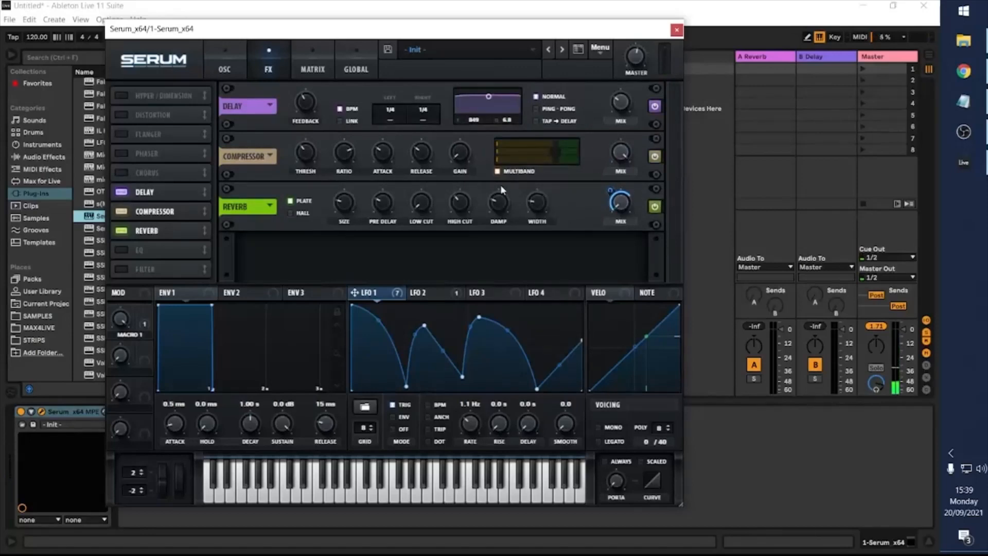
drag(394, 110, 424, 323)
drag(425, 110, 440, 296)
Modulate the delay's mix with LFO 1 at an amount of 51 while auditioning the patch an octave lower.
drag(617, 103, 616, 57)
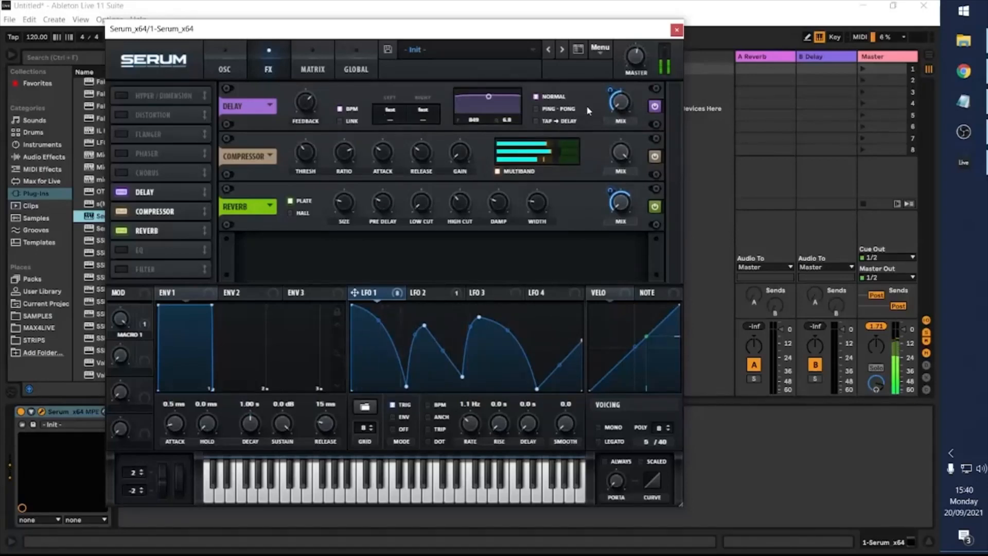
key(z)
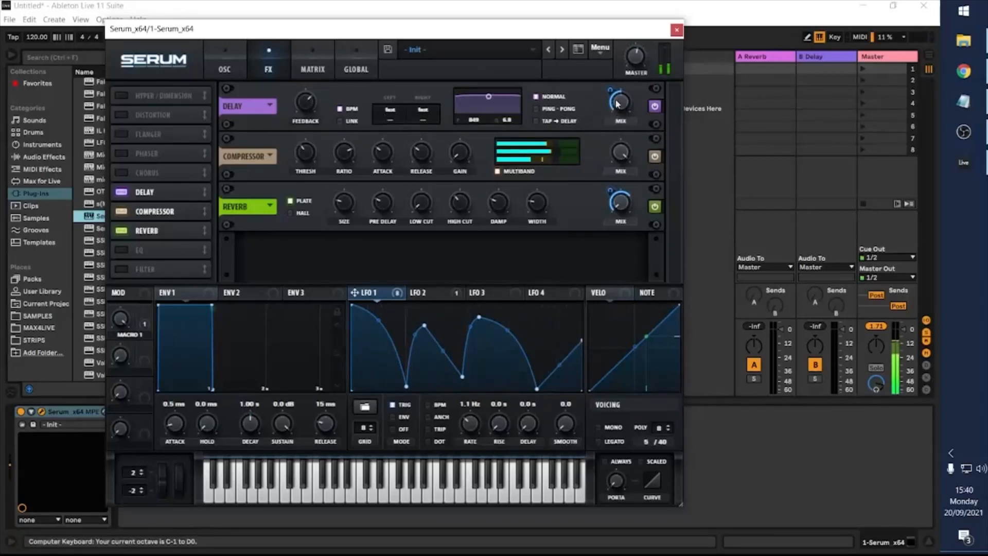
drag(611, 89, 612, 92)
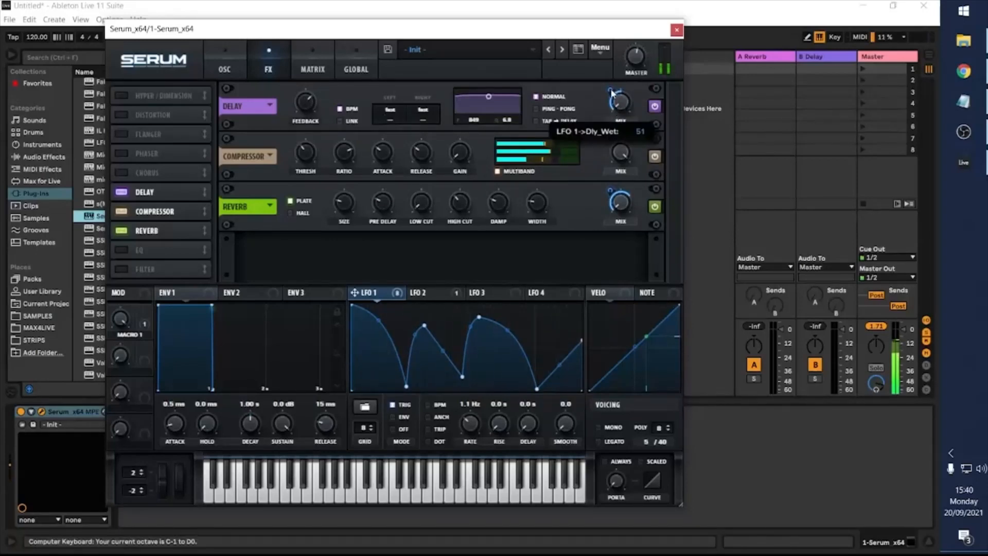
Bring up LFO 2, lower Macro 1, and audition the patch with delay and reverb in several octaves.
click(441, 290)
drag(117, 324, 119, 383)
key(a)
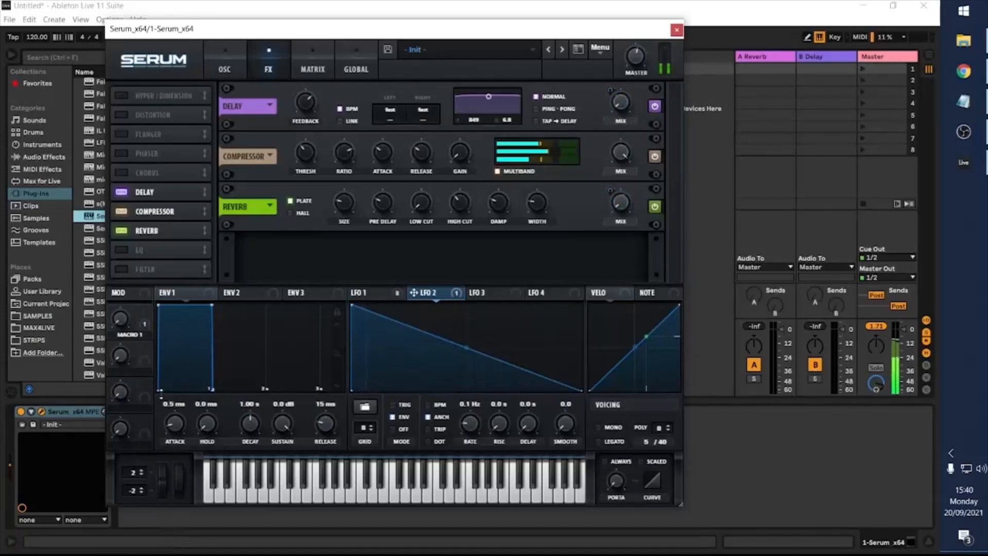
key(x)
key(x)
key(a)
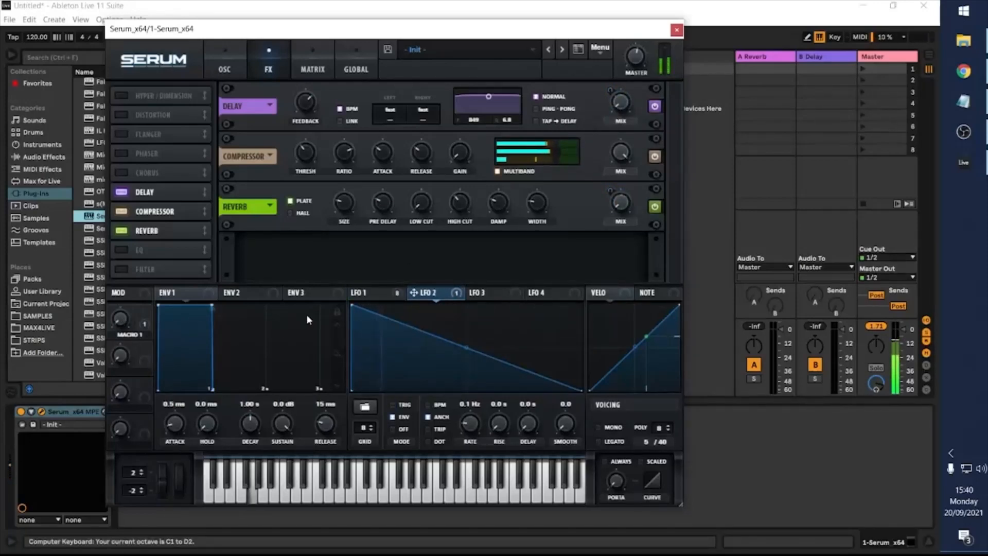
key(s)
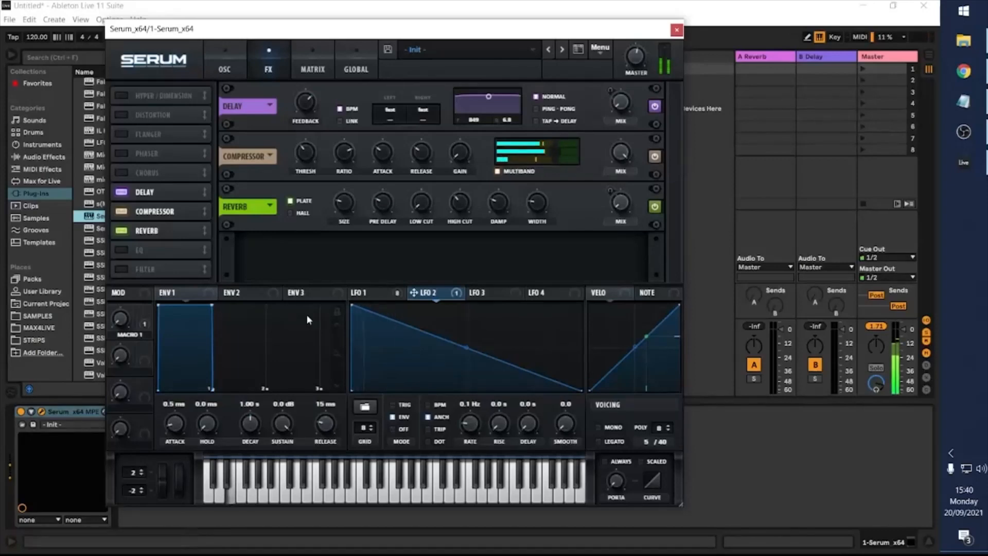
key(z)
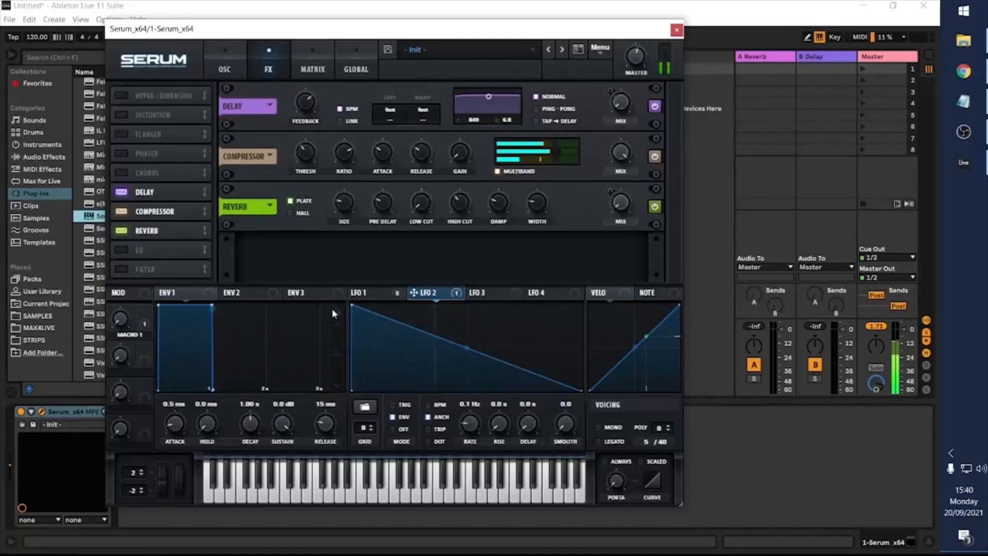
Try the Reesey Mess wavetables up to Reesey Mess 4 in oscillator A and return to Reesey Mess 1.
click(311, 68)
click(224, 68)
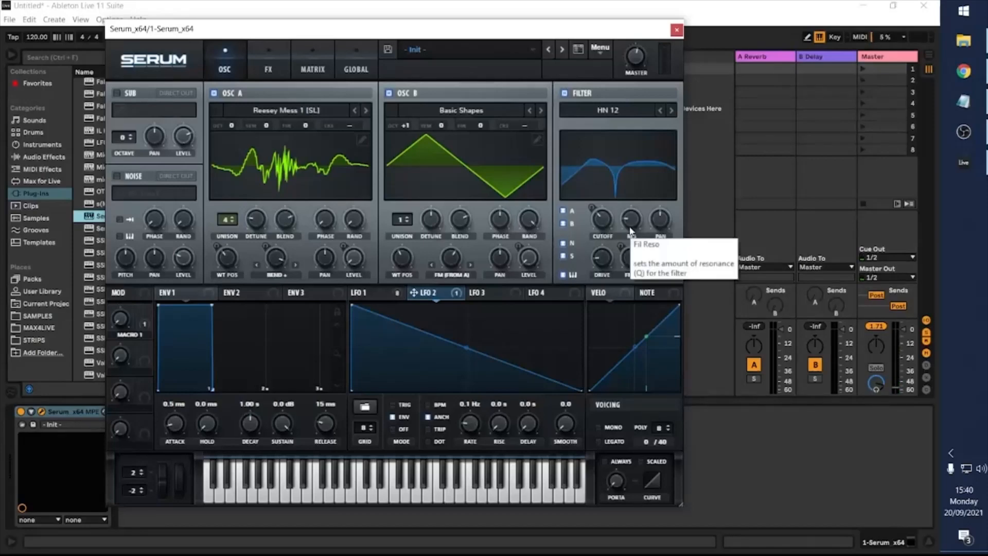
click(365, 111)
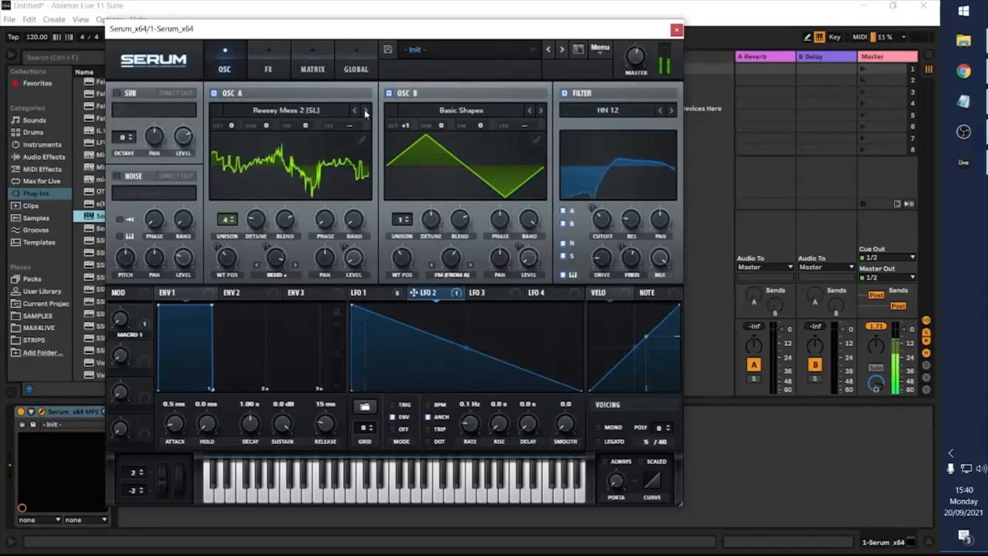
click(365, 109)
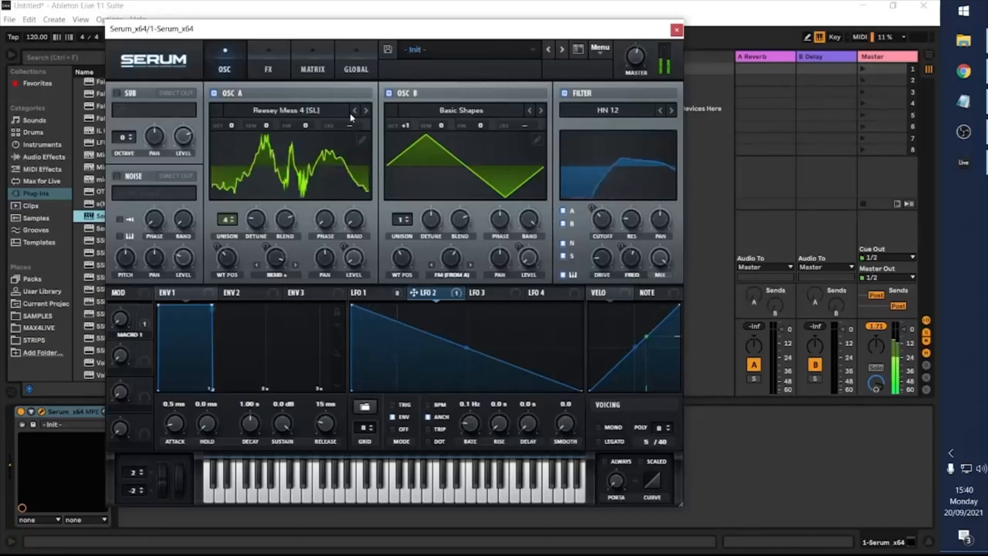
click(352, 111)
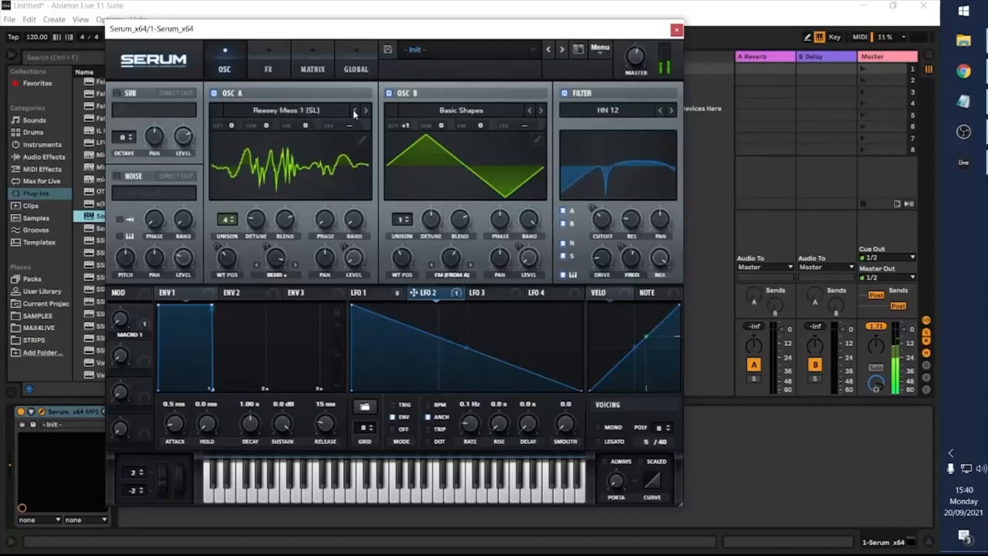
click(353, 109)
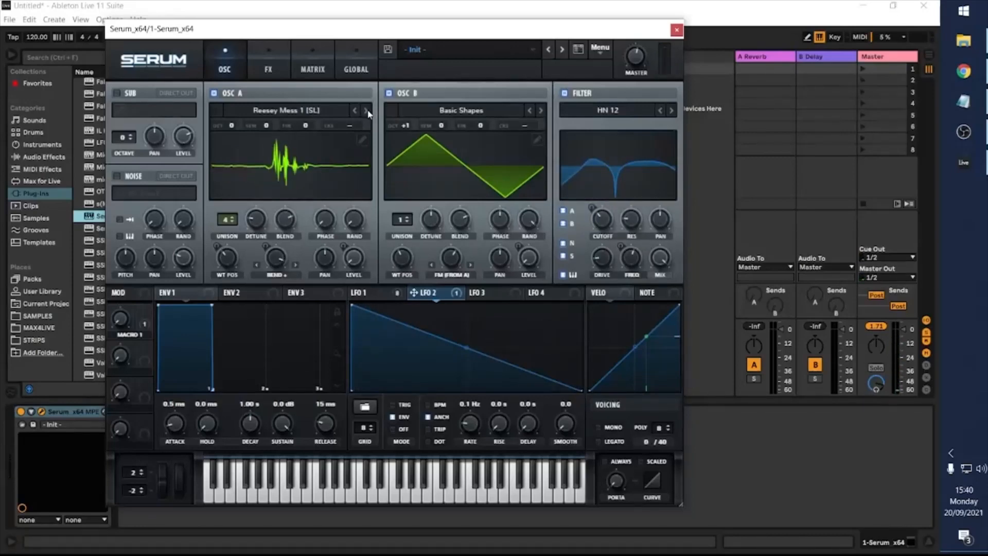
Compare the Reesey Mess wavetables up to number 5 in oscillator A and settle on Reesey Mess 2 [SL].
click(365, 110)
click(365, 110)
click(365, 110)
click(365, 110)
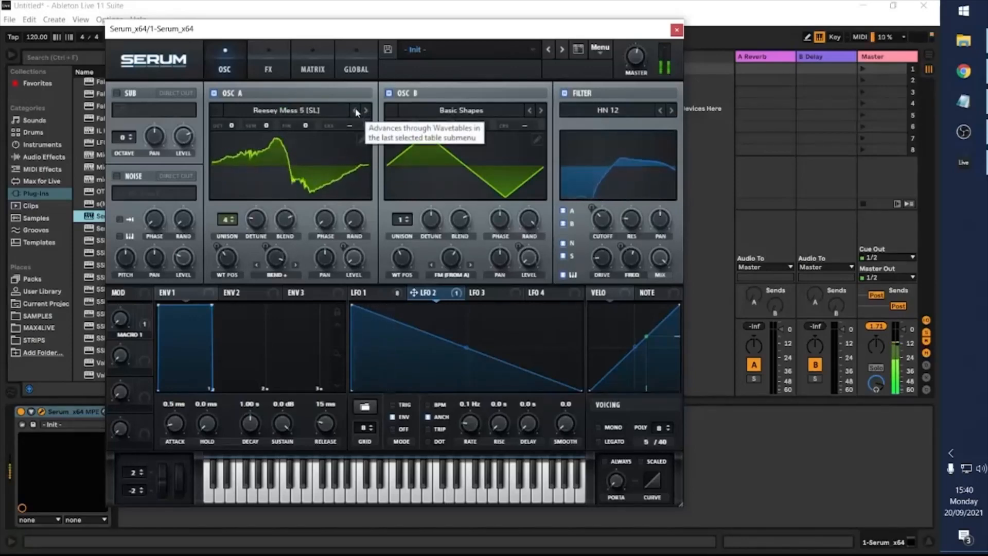
click(356, 110)
click(355, 110)
click(355, 109)
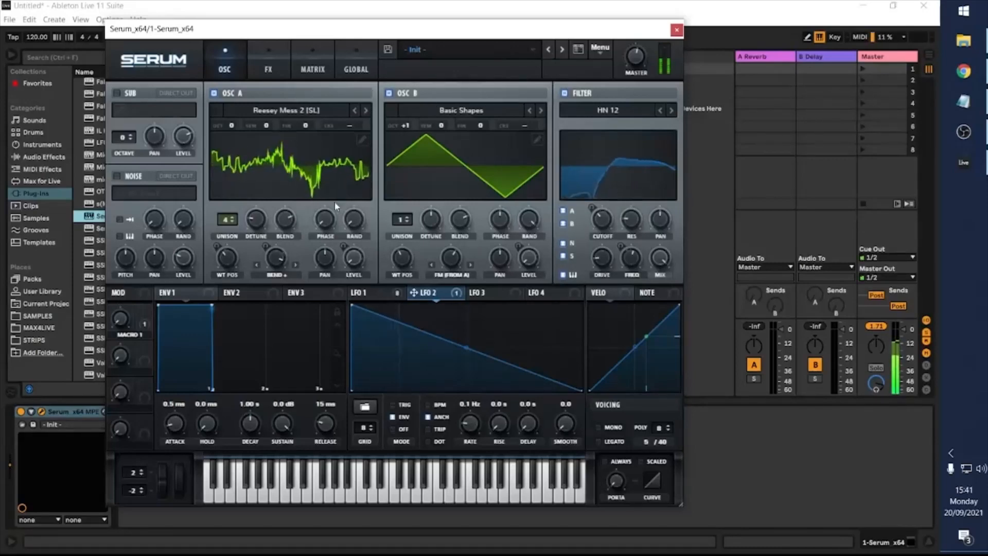
click(358, 109)
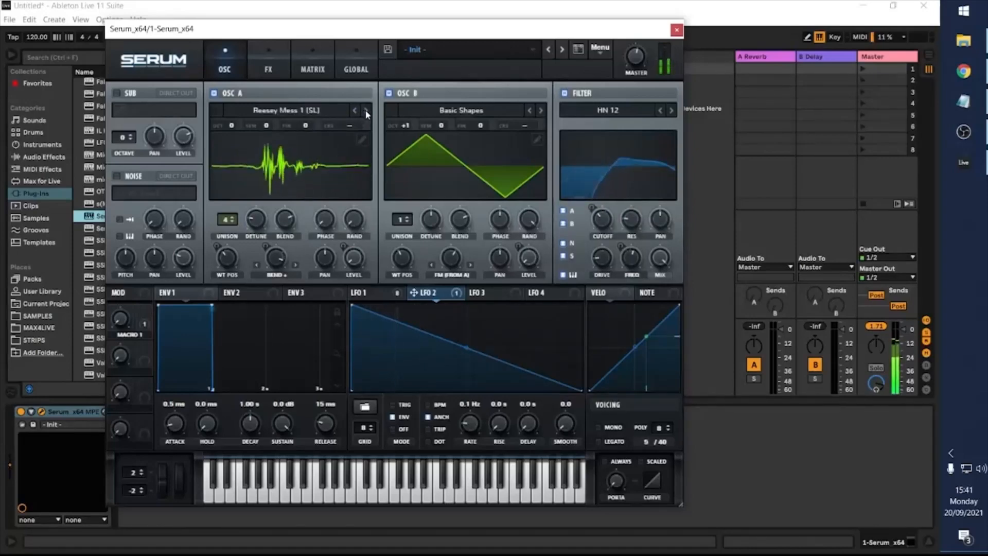
click(366, 110)
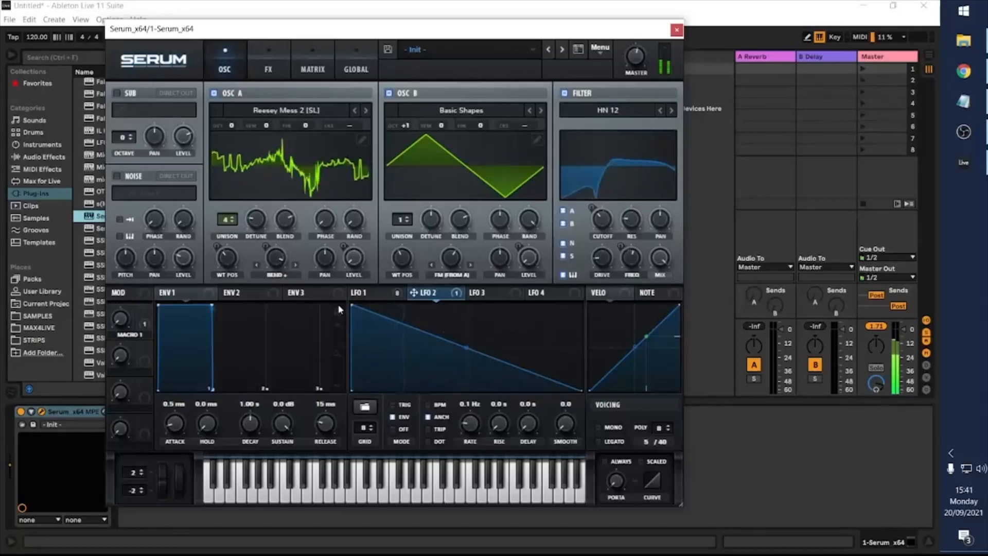
mouse_move(120, 320)
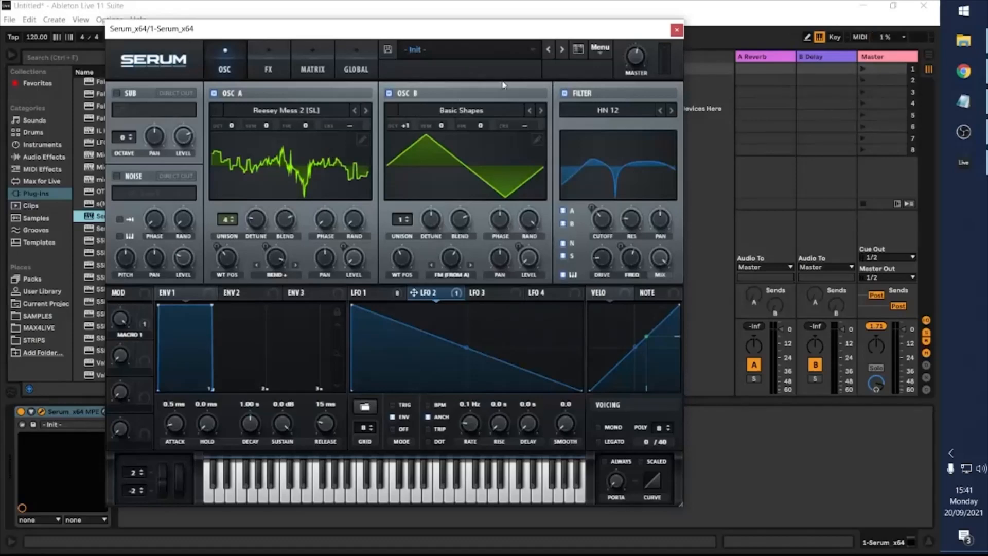
Create an empty clip in the Serum track's first slot and record notes in several low octaves into the second slot.
drag(542, 27, 869, 145)
double_click(414, 70)
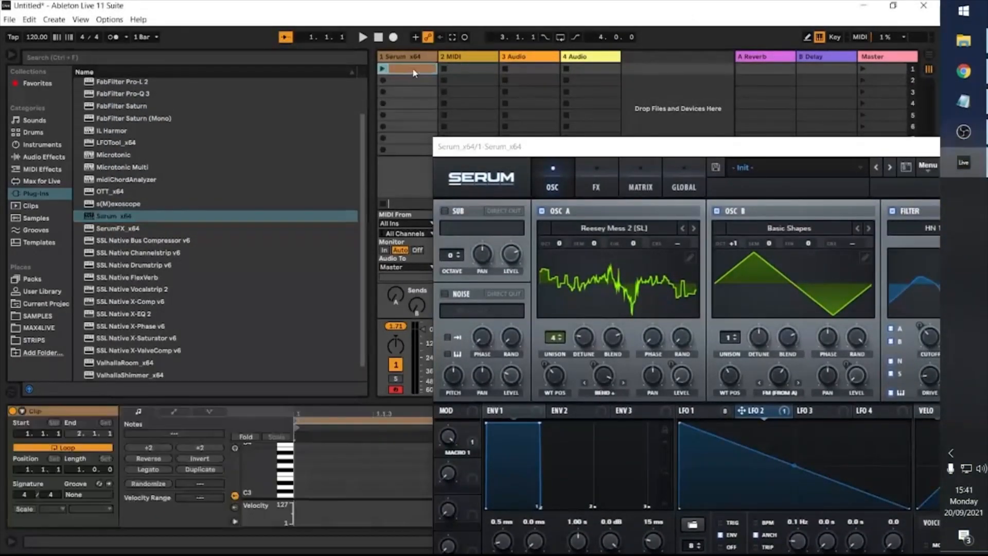
click(382, 78)
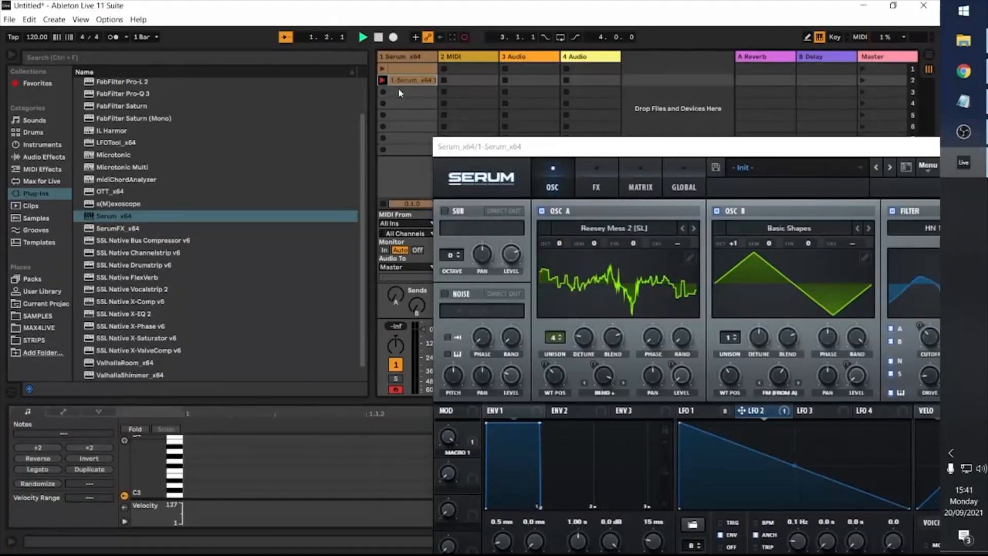
key(z)
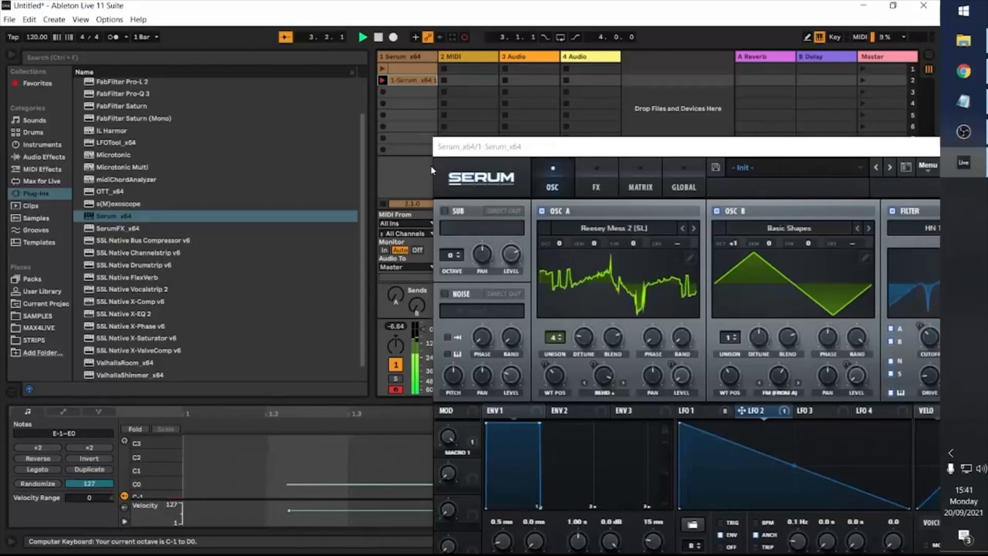
key(z)
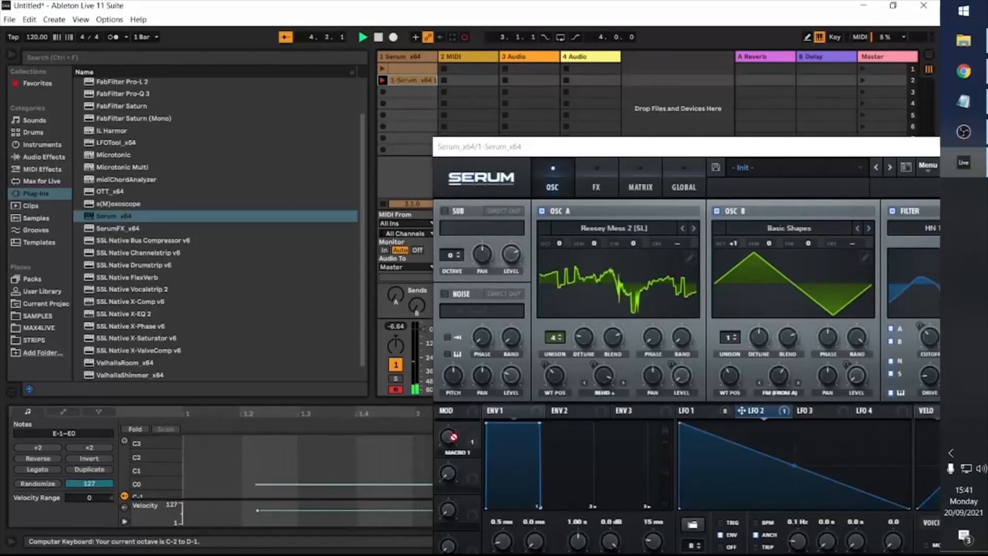
key(d)
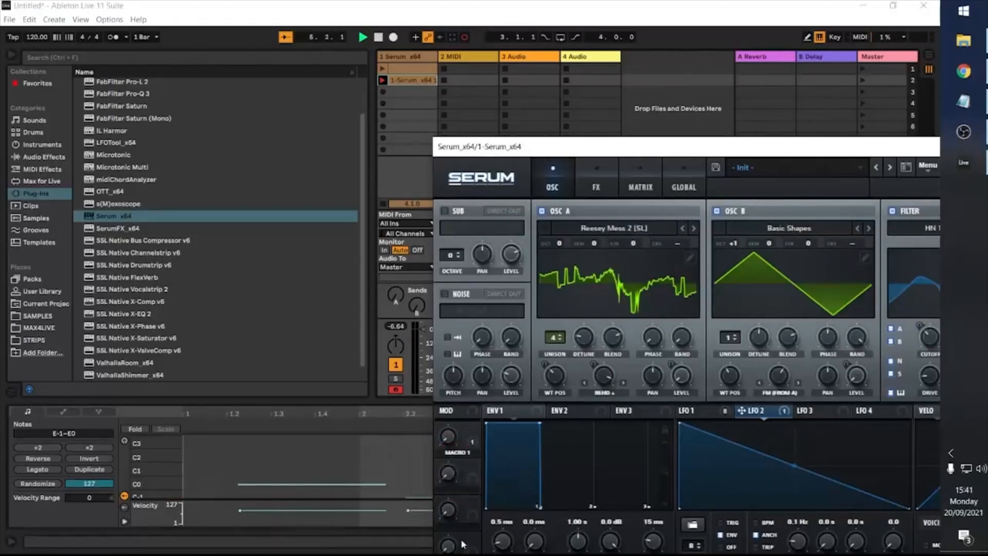
key(x)
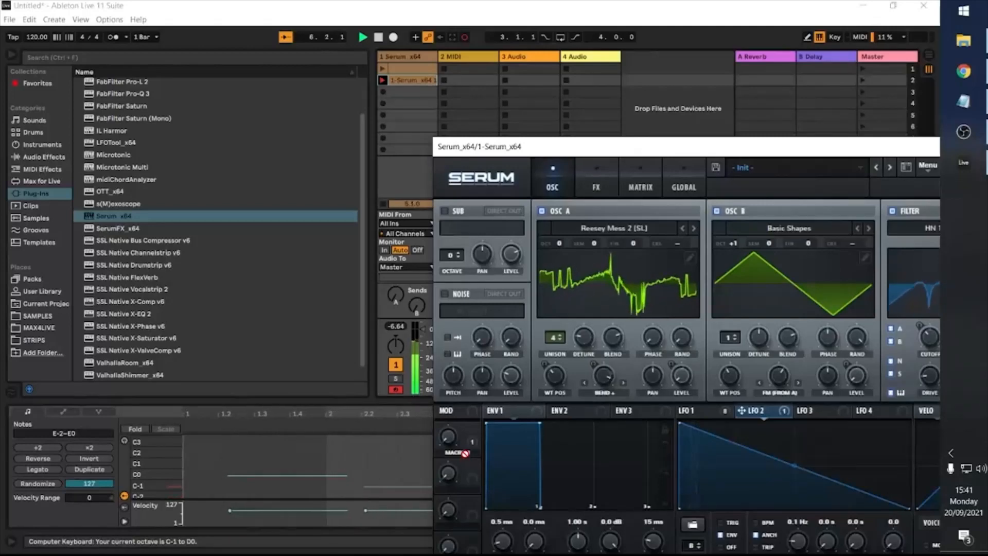
key(x)
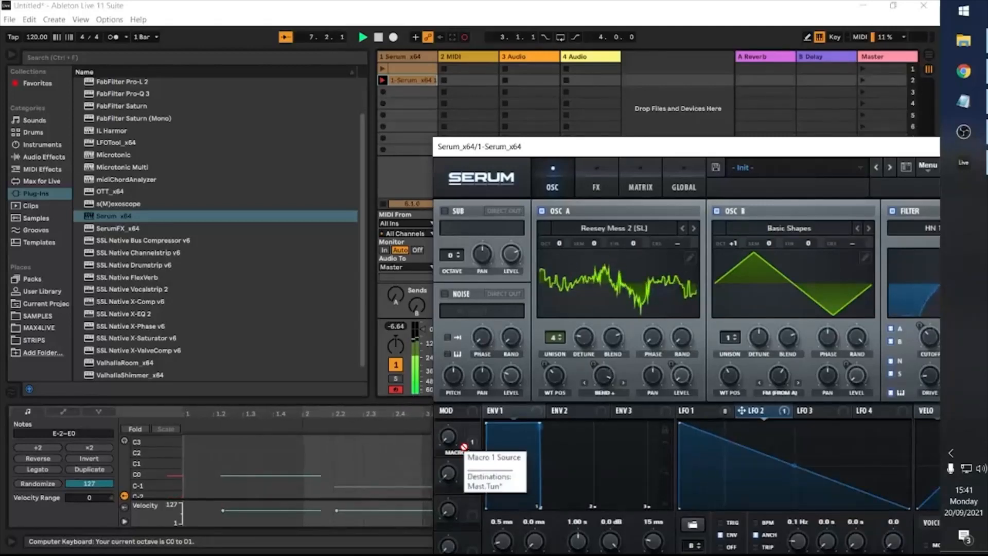
Close the Serum window, then freeze the Serum track and flatten it to audio.
drag(598, 148, 397, 71)
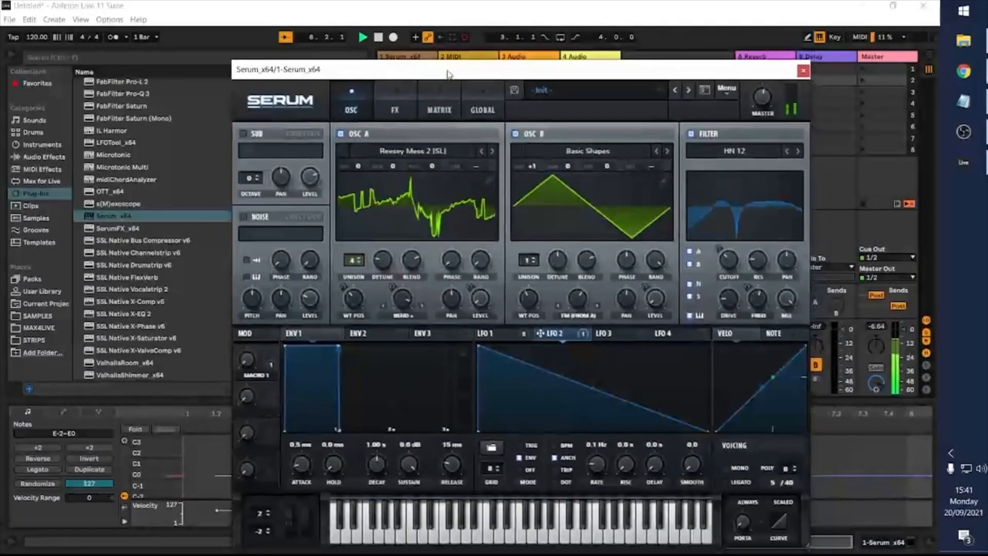
click(803, 72)
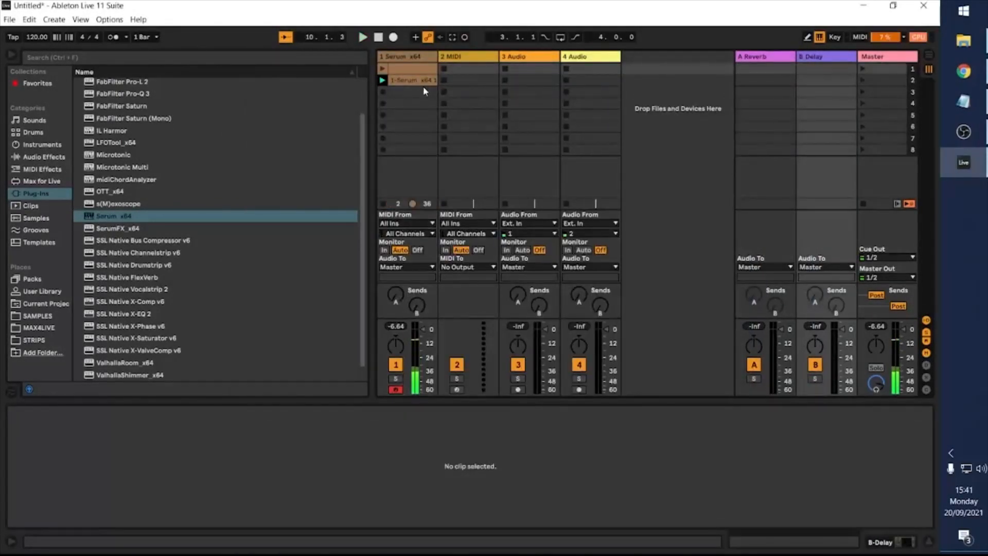
right_click(403, 59)
click(416, 135)
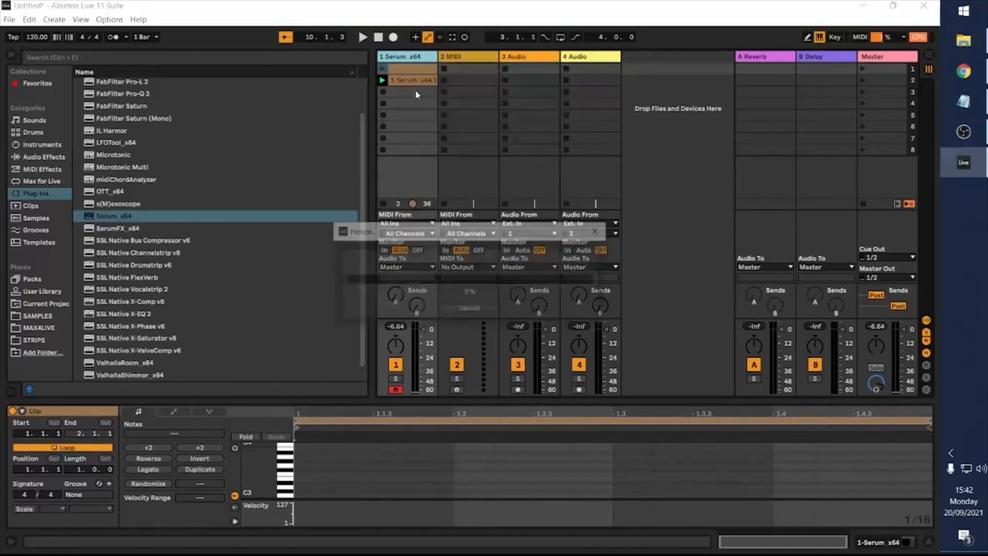
right_click(413, 60)
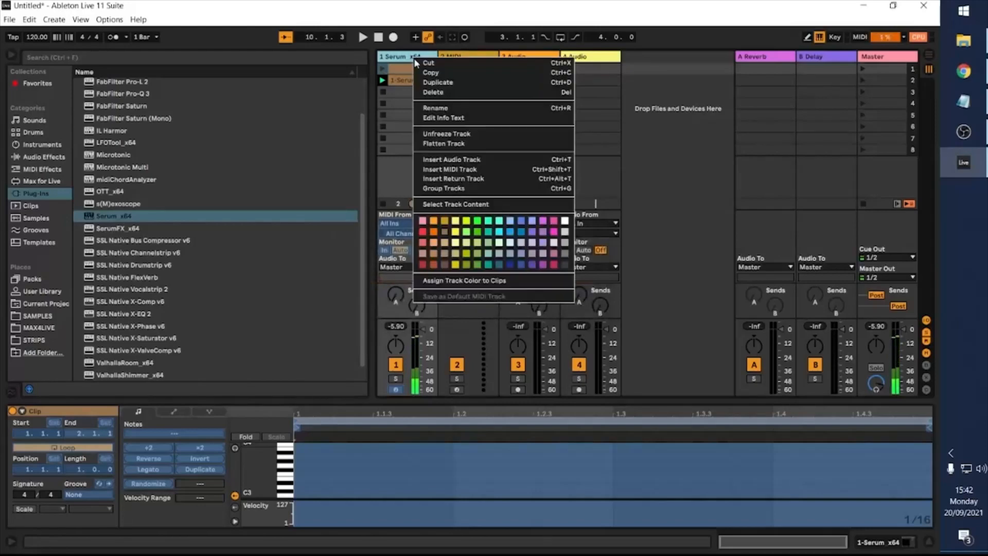
click(442, 139)
Play the flattened clip in the second slot and move its start marker to 15.2.2.
click(408, 80)
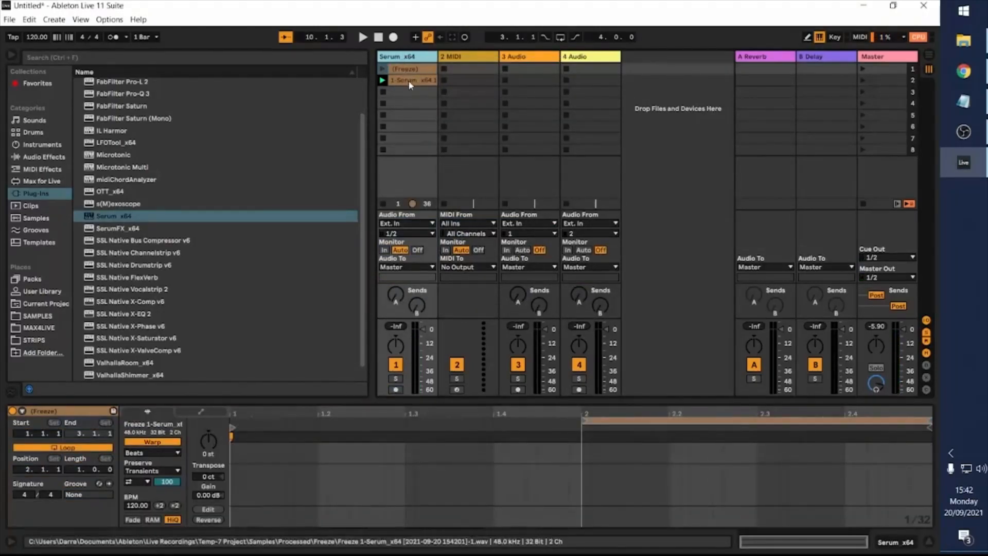
click(383, 81)
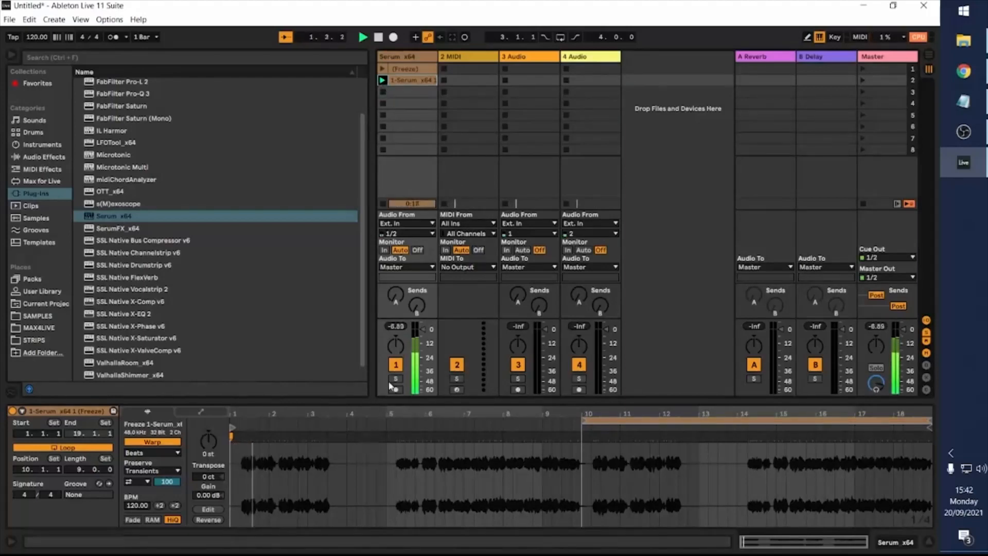
mouse_move(232, 427)
mouse_down()
mouse_move(550, 428)
mouse_move(590, 442)
mouse_move(748, 432)
mouse_up()
key(space)
key(space)
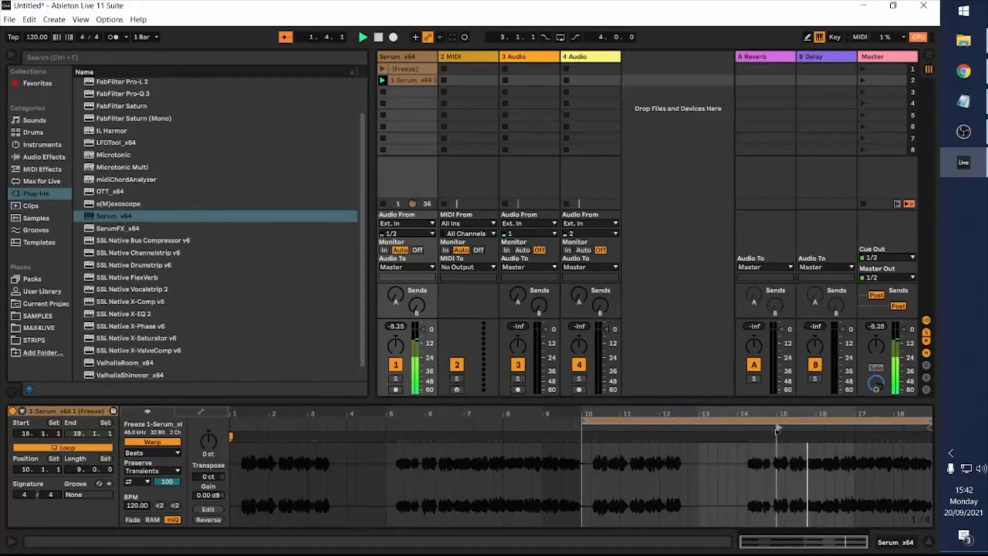
drag(776, 429, 789, 433)
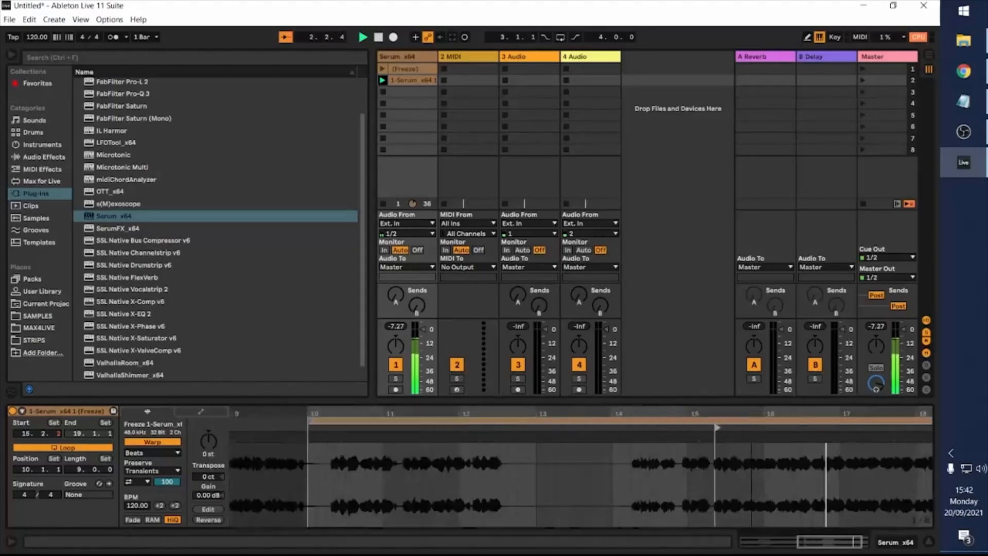
Shorten the clip's loop to begin at 15.2.2, crop the sample to it, and play the cropped result.
drag(585, 422, 790, 422)
right_click(805, 454)
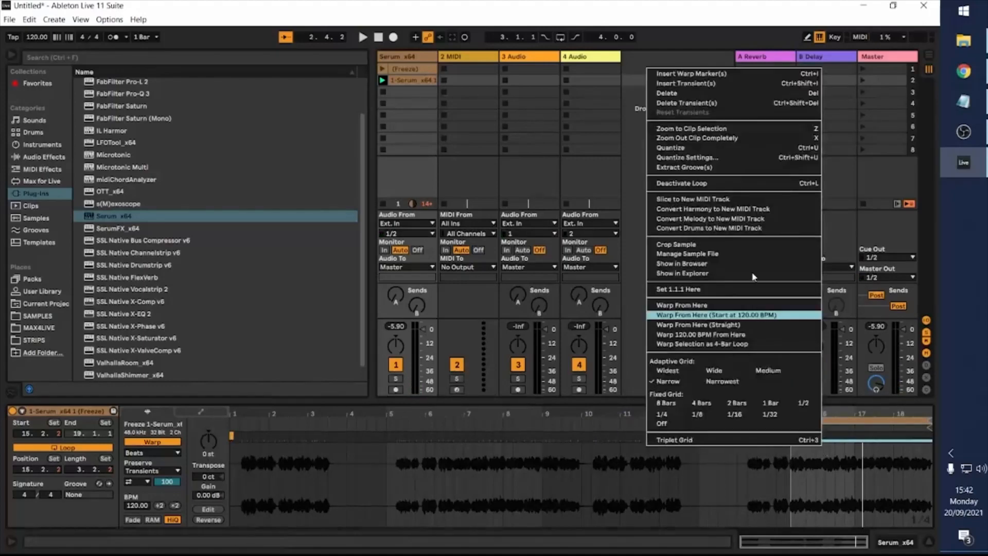
click(684, 245)
key(space)
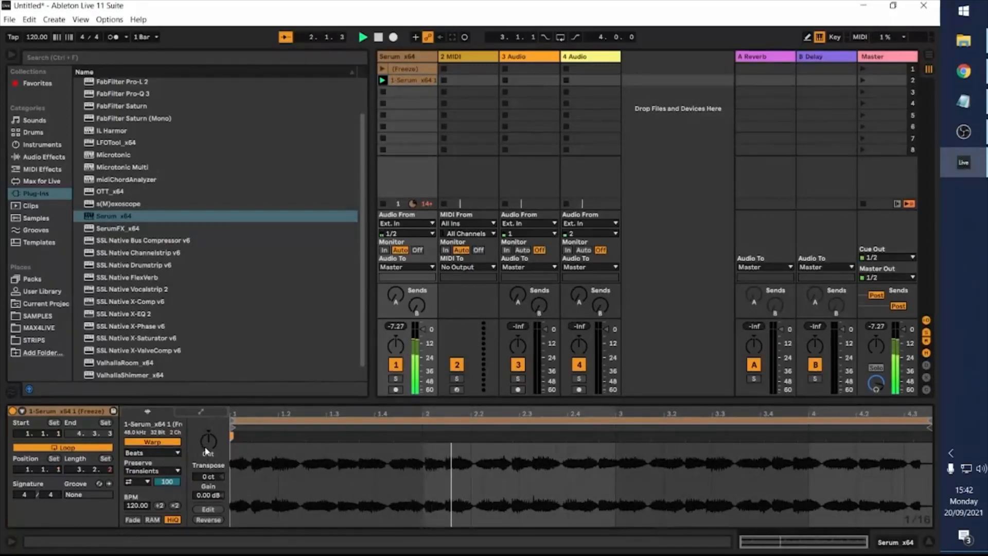
Set the cropped clip's gain to 8.06 dB with looping and warping off, and audition it while checking the waveform.
click(154, 444)
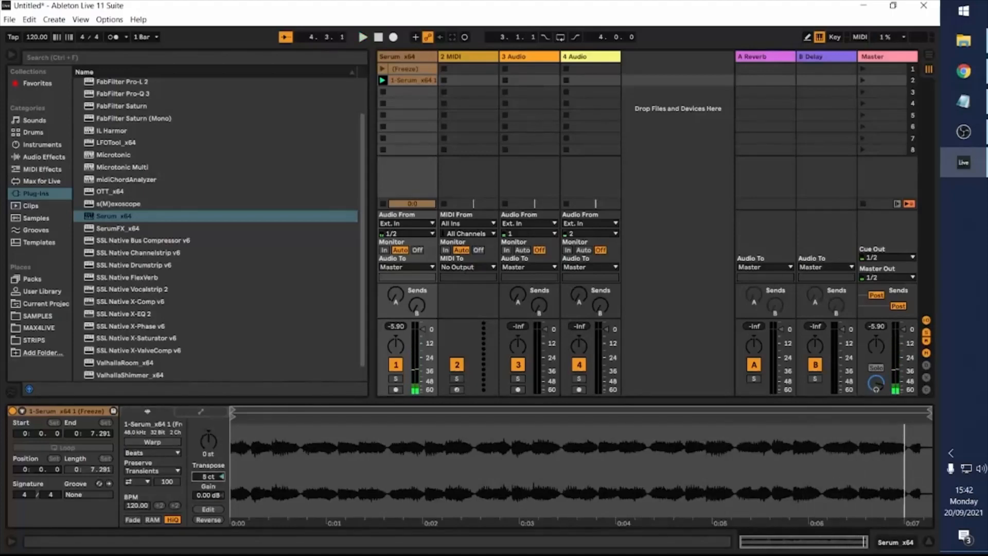
click(171, 442)
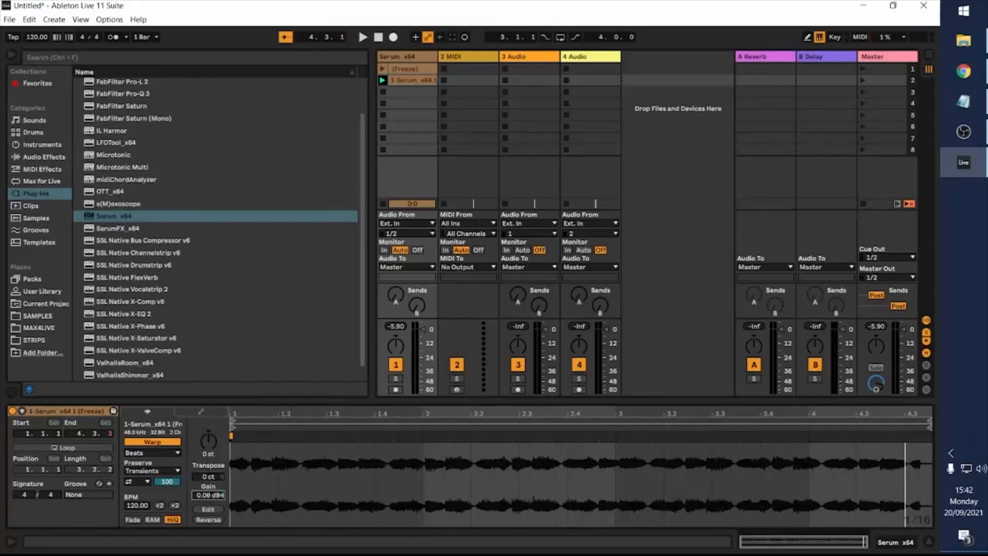
drag(207, 498, 206, 480)
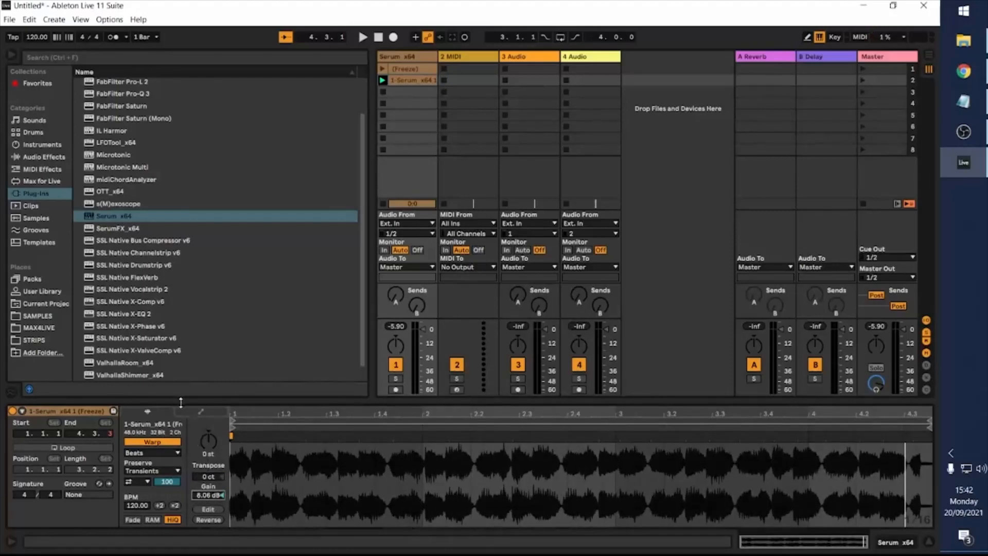
click(158, 443)
key(space)
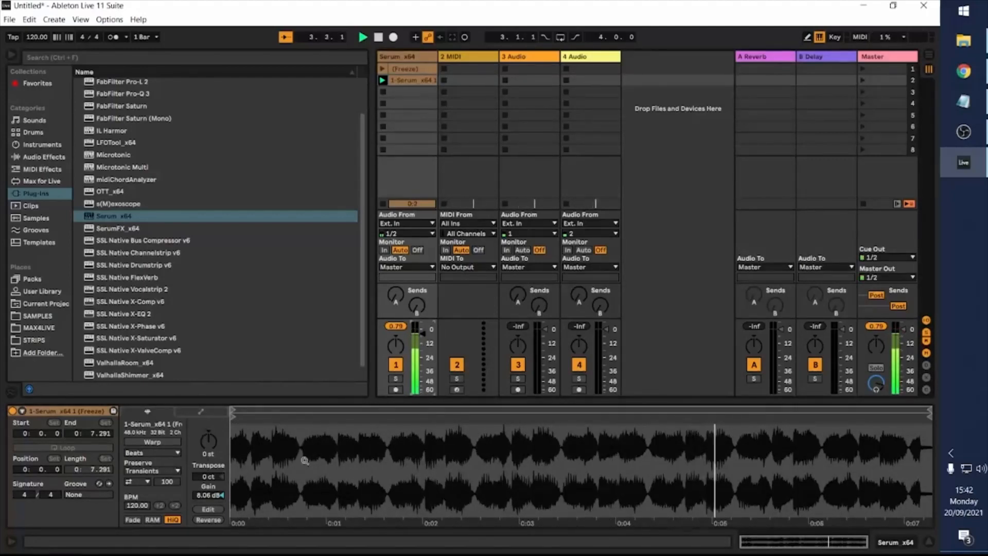
scroll(280, 482, up, 8)
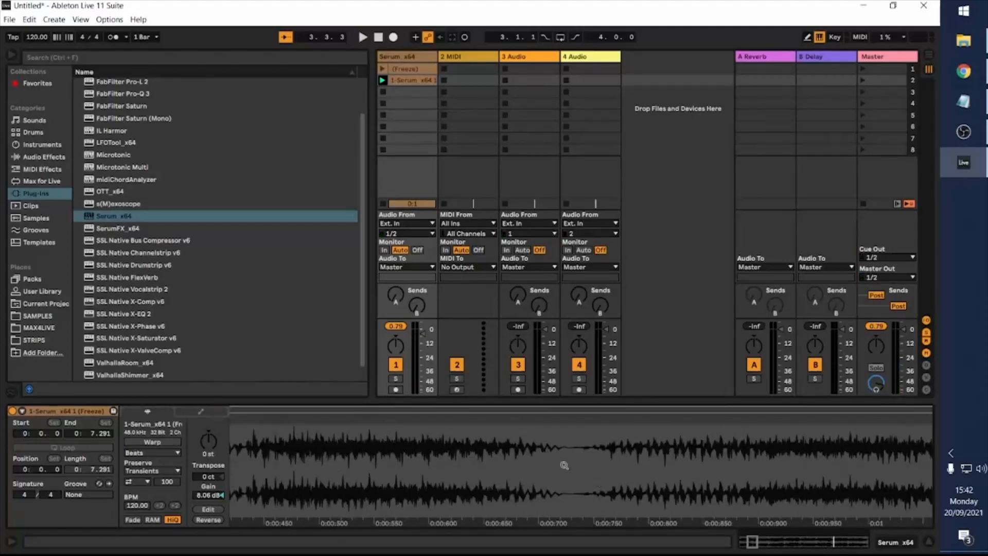
scroll(565, 465, down, 6)
key(space)
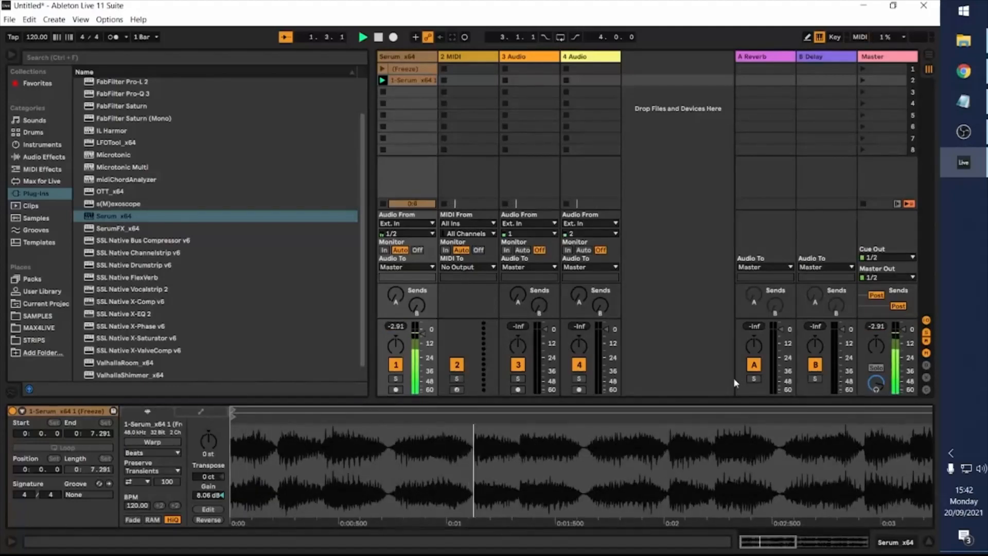